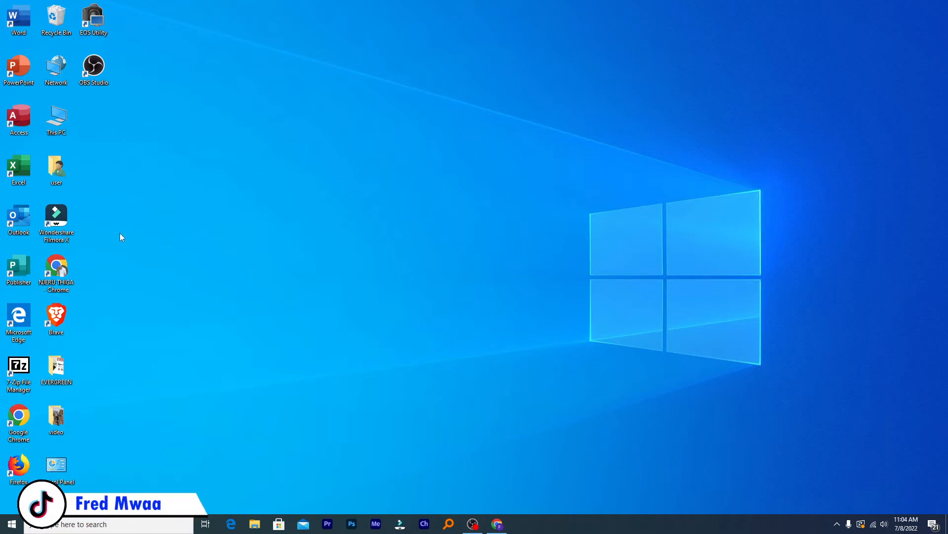
{"action": "right_click", "coordinate": [319, 191]}
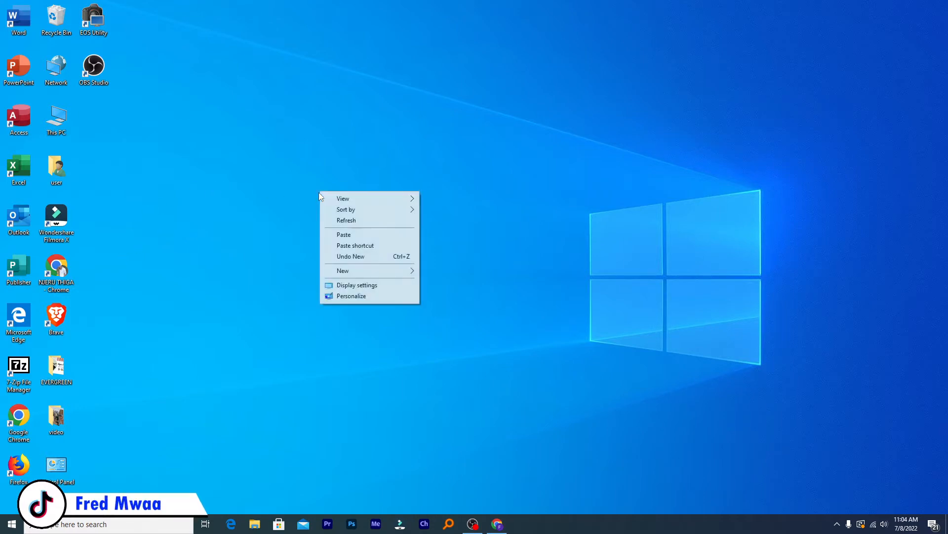
{"action": "left_click", "coordinate": [328, 219]}
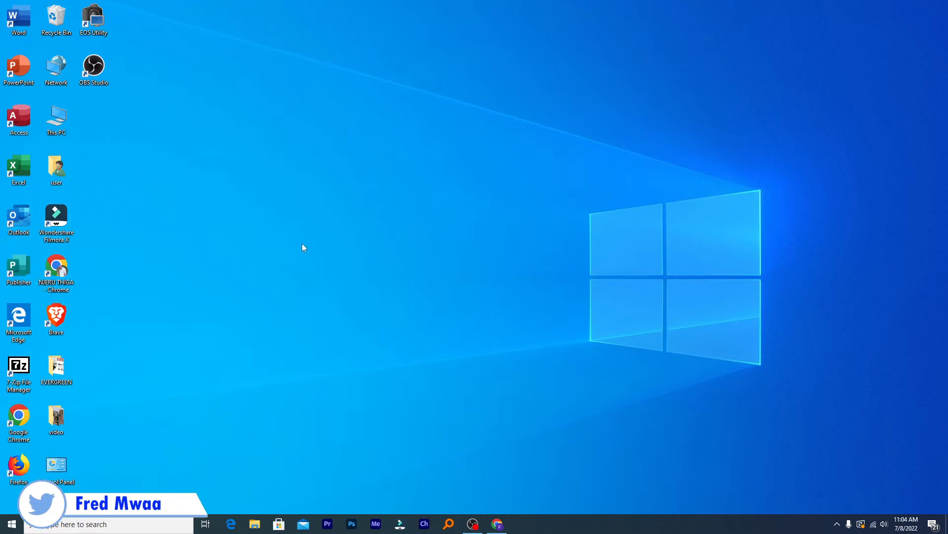
{"action": "right_click", "coordinate": [218, 212]}
{"action": "left_click", "coordinate": [237, 240]}
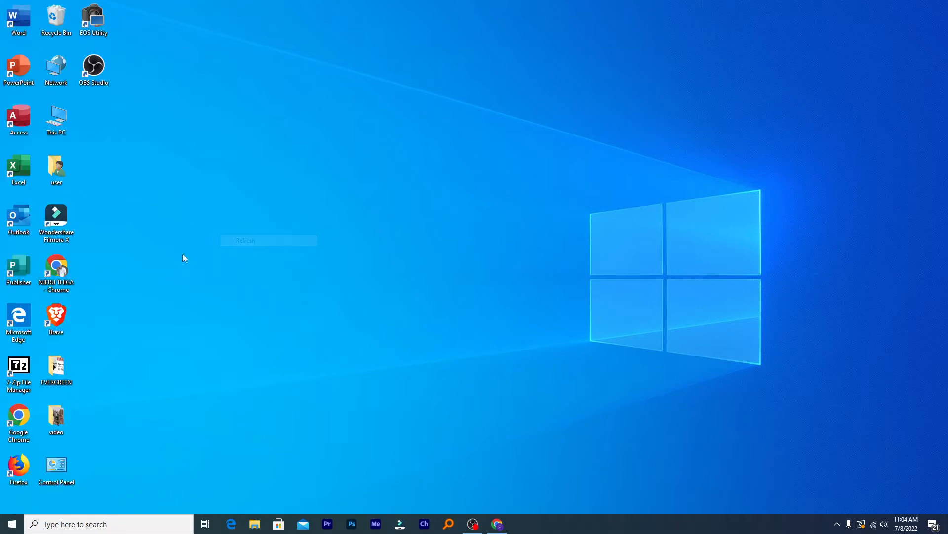
- Launch Wondershare Filmora X and create a new project with the 16:9 (Widescreen) aspect ratio
{"action": "double_click", "coordinate": [59, 230]}
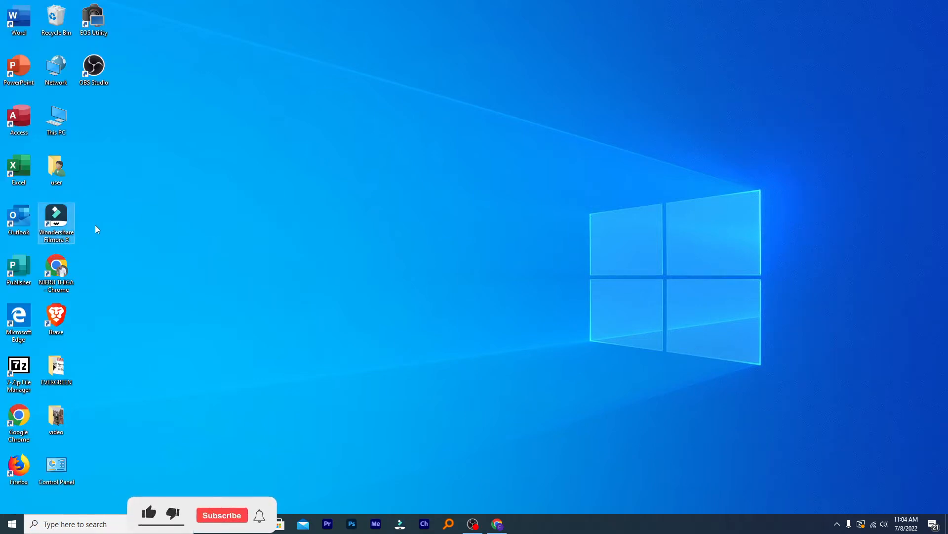
{"action": "right_click", "coordinate": [65, 230]}
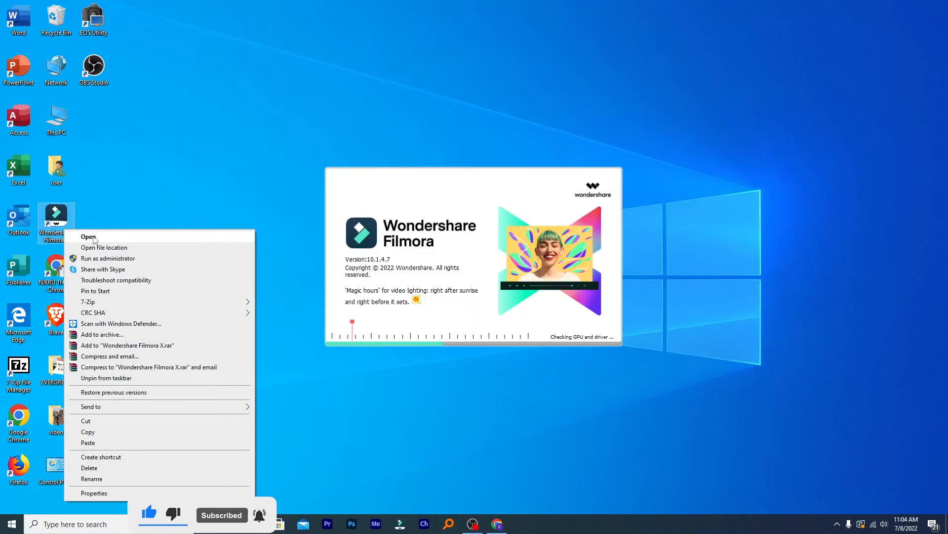
{"action": "left_click", "coordinate": [149, 194]}
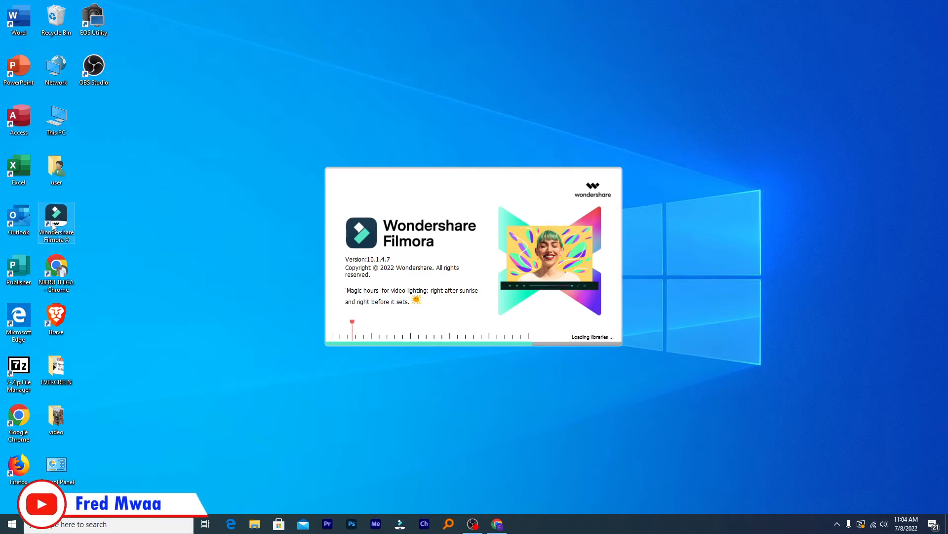
{"action": "right_click", "coordinate": [288, 110]}
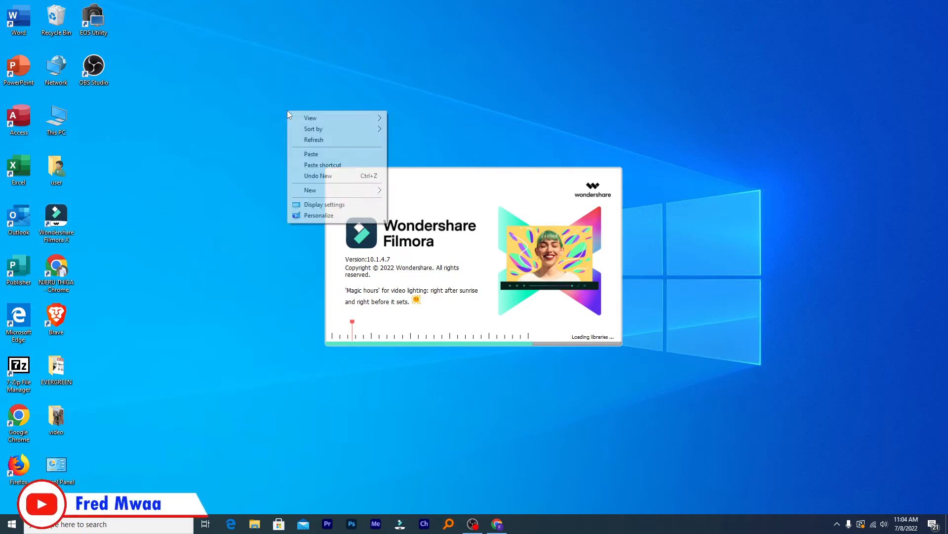
{"action": "left_click", "coordinate": [312, 139]}
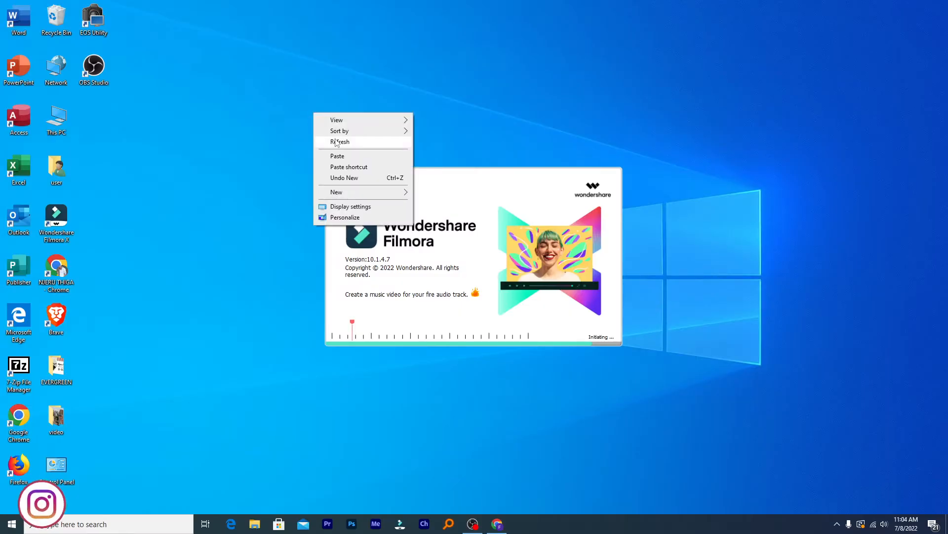
{"action": "left_click", "coordinate": [316, 140]}
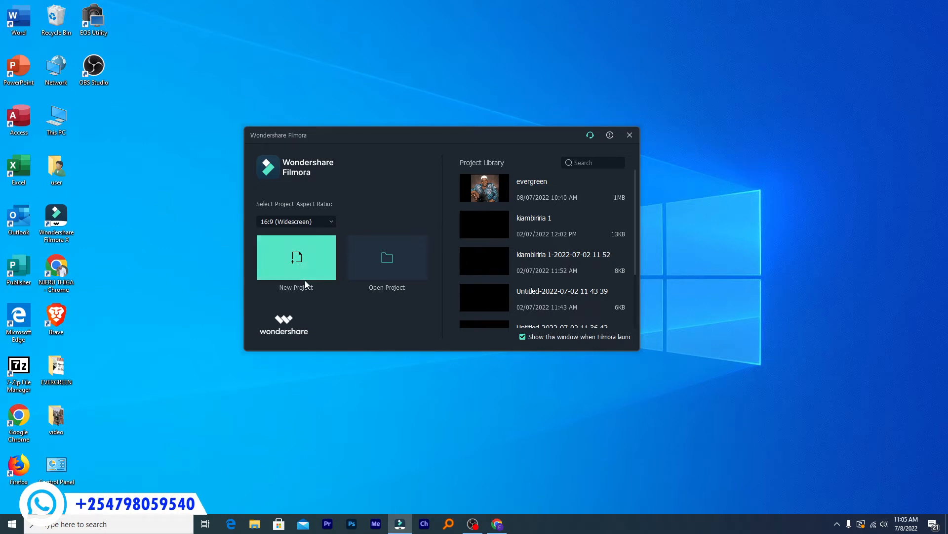
{"action": "left_click_drag", "start_coordinate": [334, 140], "coordinate": [327, 122]}
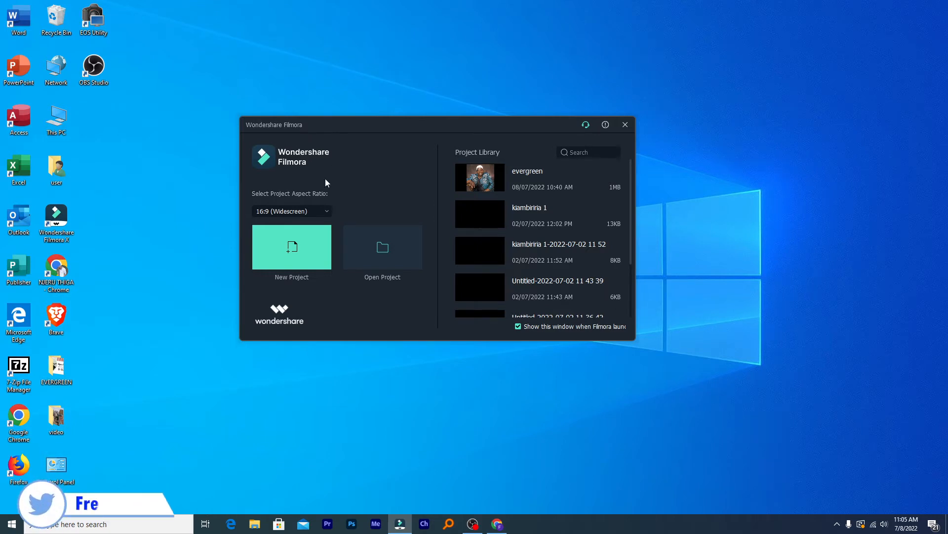
{"action": "left_click", "coordinate": [292, 254]}
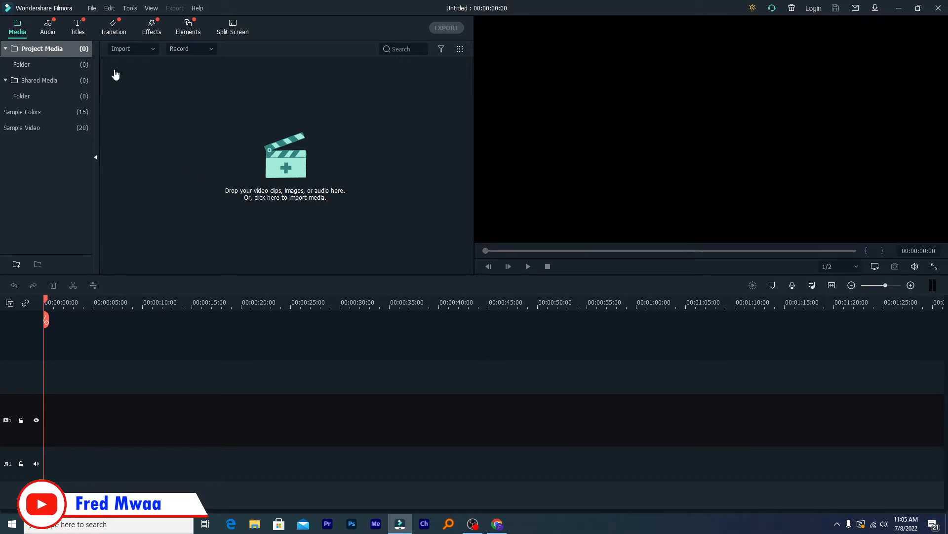
- Import the clips MVI_0084, MVI_0085 and MVI_0086 from the Desktop's video folder into the project media
{"action": "left_click", "coordinate": [93, 10]}
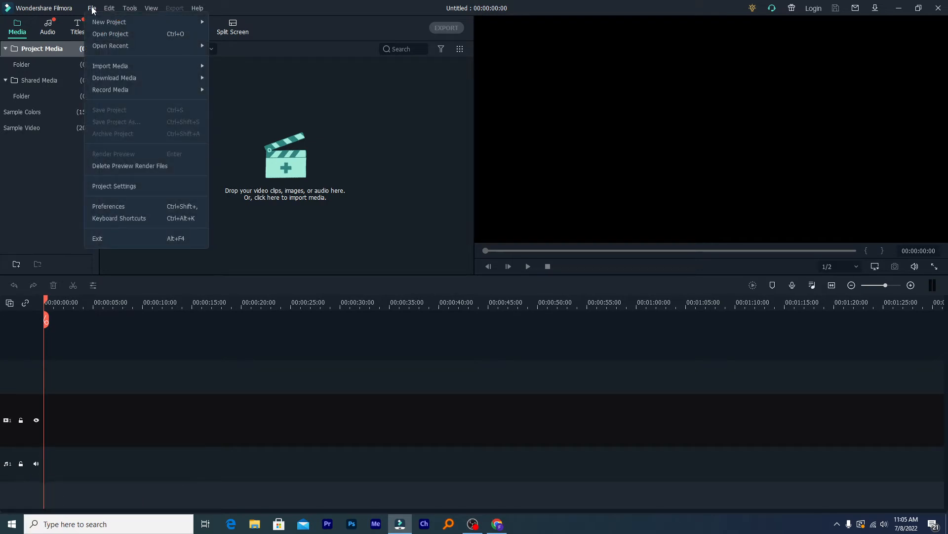
{"action": "mouse_move", "coordinate": [139, 66]}
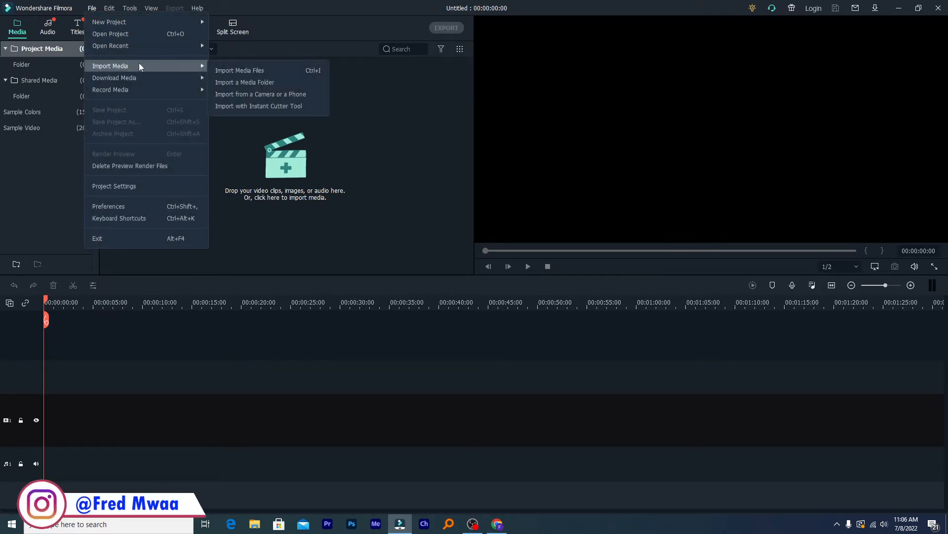
{"action": "left_click", "coordinate": [230, 69]}
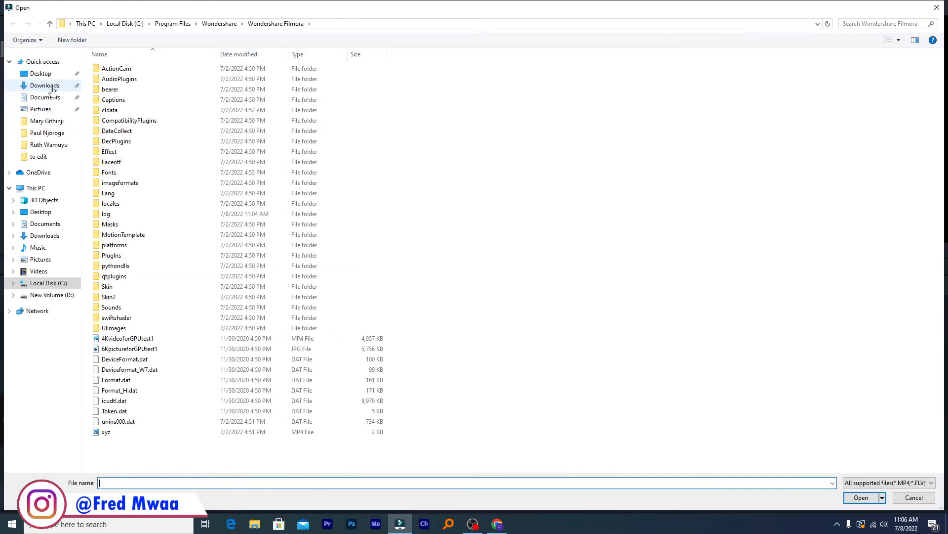
{"action": "left_click", "coordinate": [38, 73]}
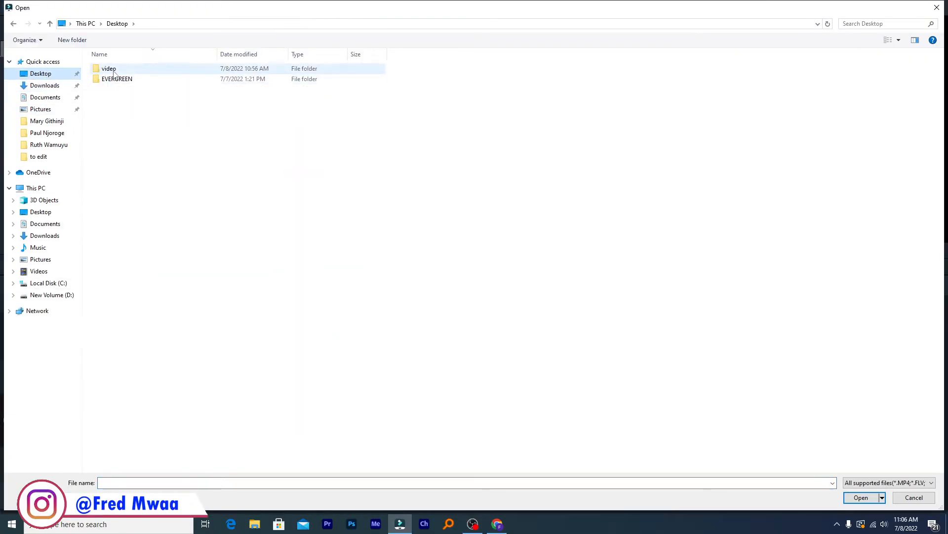
{"action": "double_click", "coordinate": [118, 74]}
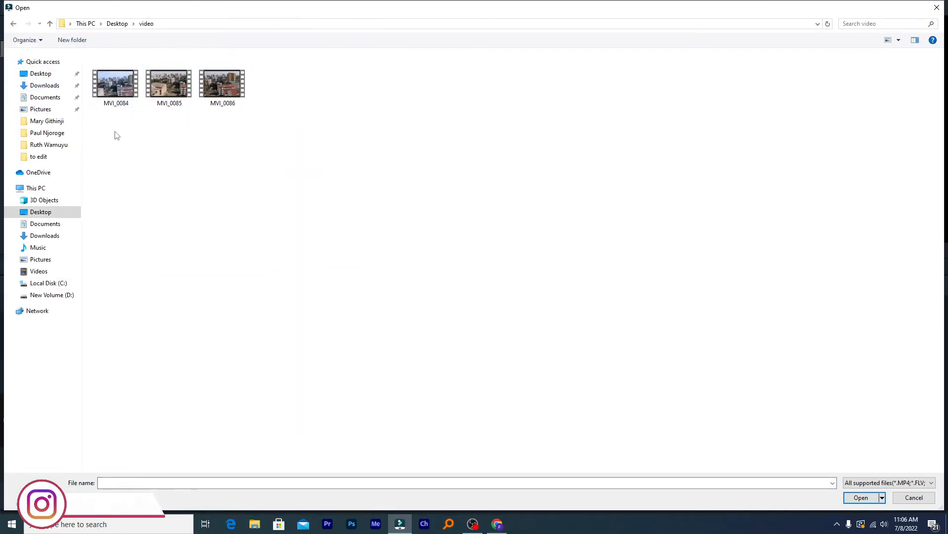
{"action": "left_click_drag", "start_coordinate": [117, 132], "coordinate": [246, 102]}
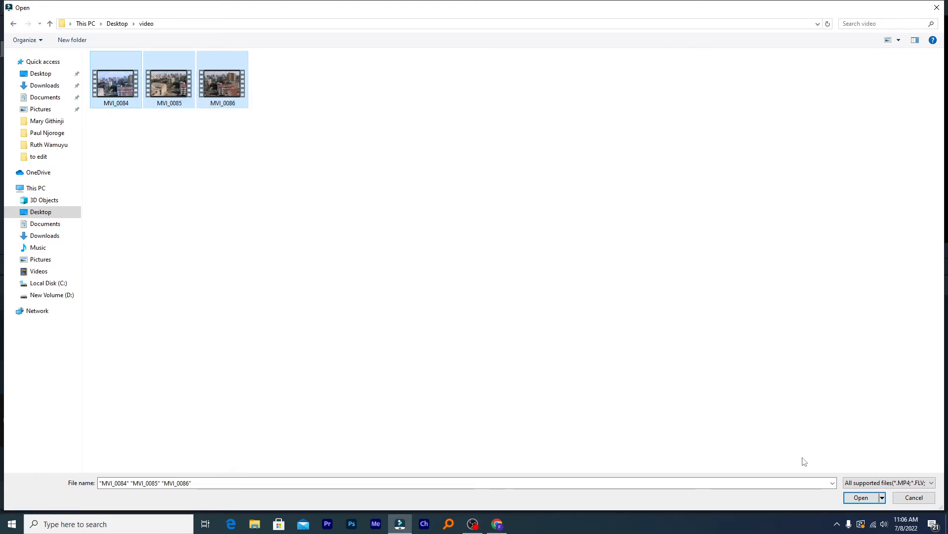
{"action": "left_click", "coordinate": [861, 497]}
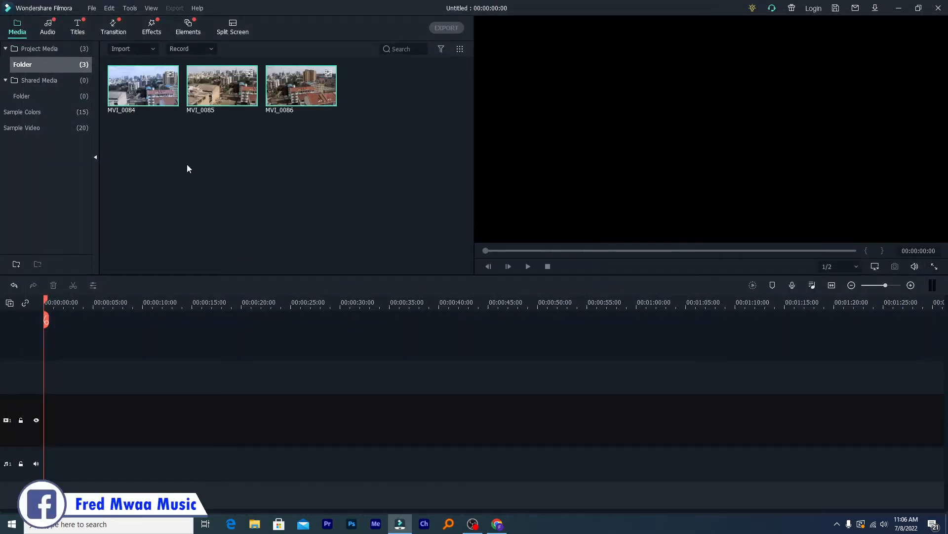
{"action": "left_click", "coordinate": [188, 171]}
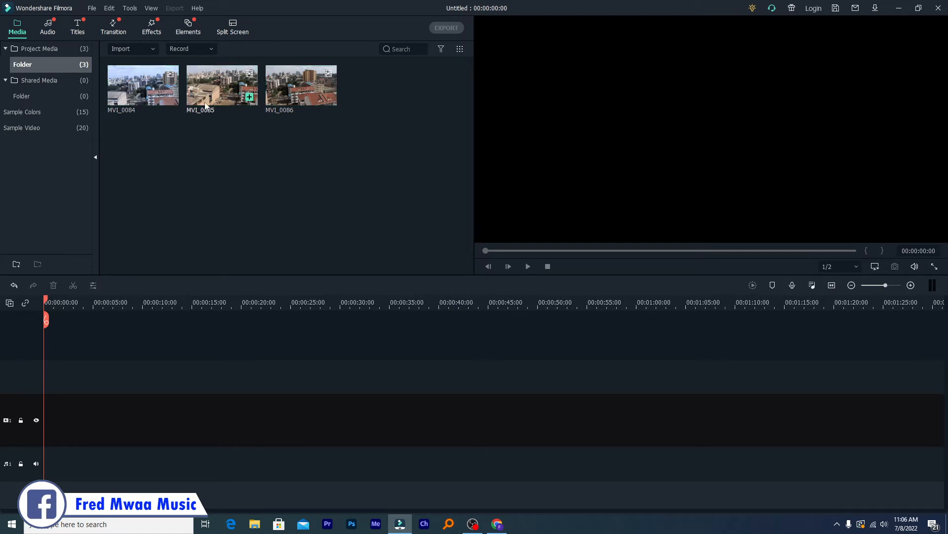
- Undo the import of the three video clips
{"action": "mouse_move", "coordinate": [143, 84]}
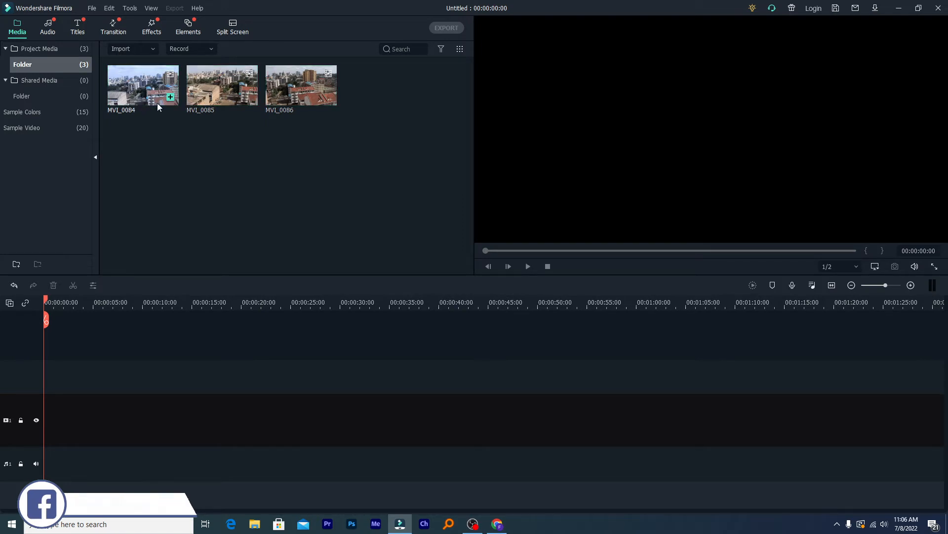
{"action": "left_click", "coordinate": [132, 94]}
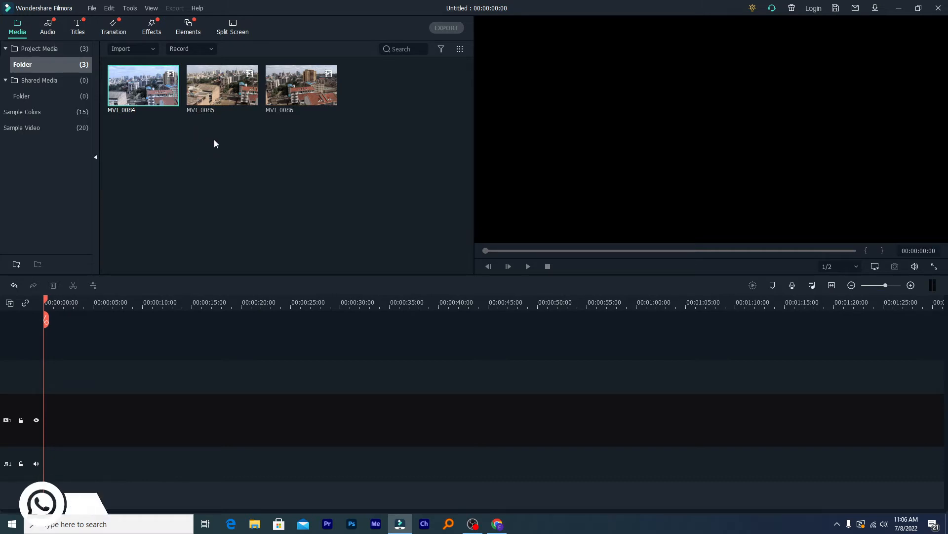
{"action": "key", "text": "ctrl+z"}
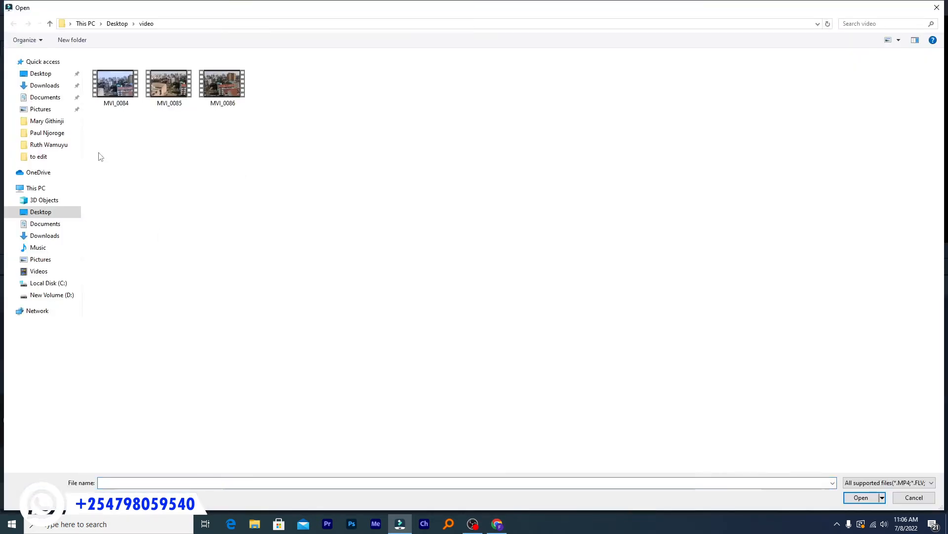
- Import MVI_0084, MVI_0085 and MVI_0086 again from the video folder, and undo that import
{"action": "left_click_drag", "start_coordinate": [112, 153], "coordinate": [526, 73]}
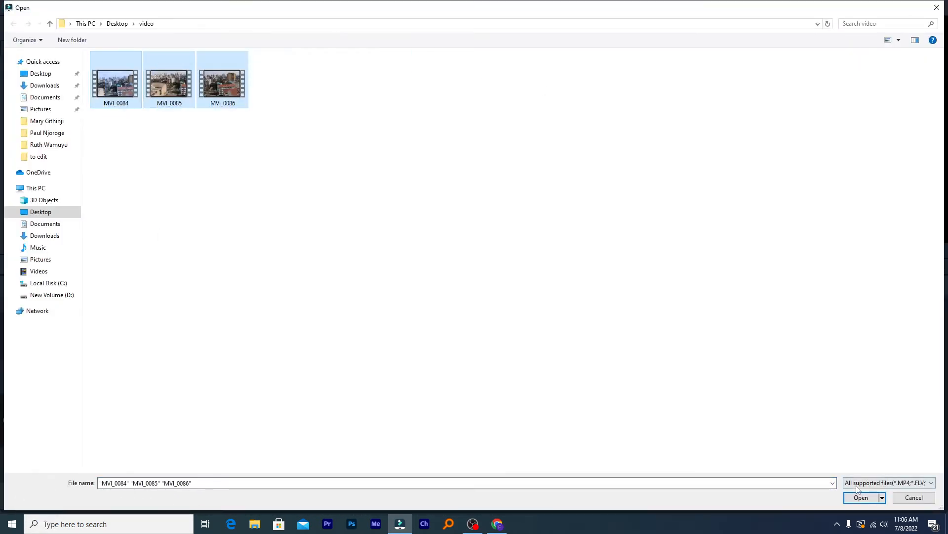
{"action": "left_click", "coordinate": [855, 497]}
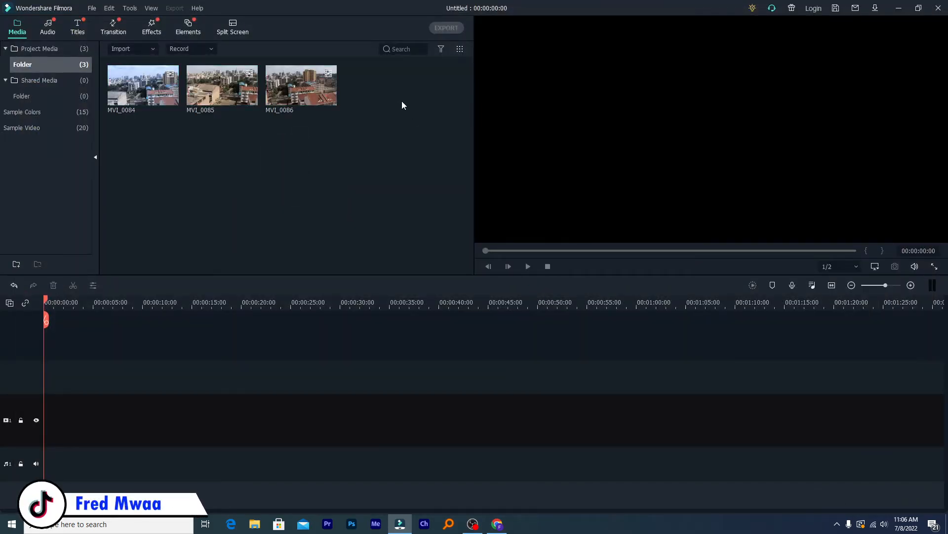
{"action": "left_click_drag", "start_coordinate": [403, 91], "coordinate": [304, 124]}
{"action": "key", "text": "ctrl+z"}
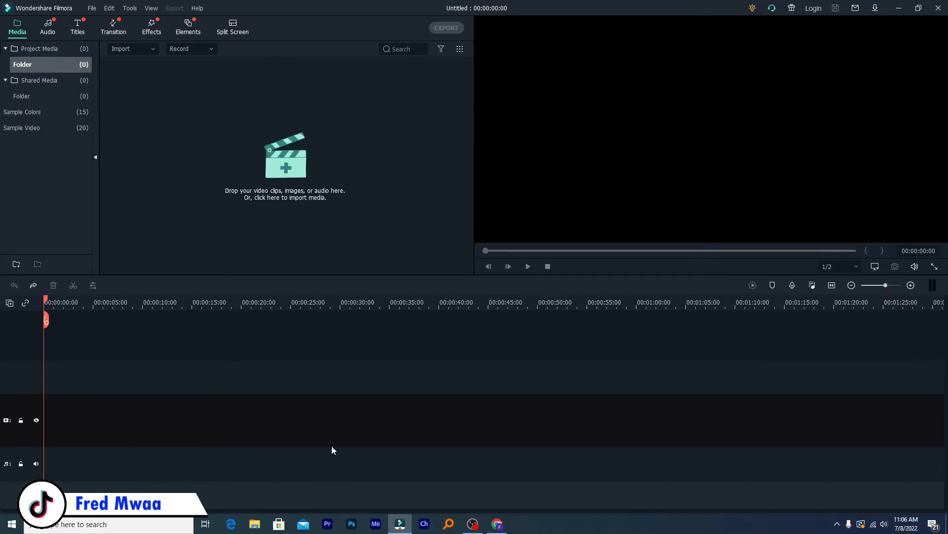
- Switch to File Explorer and bring MVI_0084, MVI_0085 and MVI_0086 from the Desktop's video folder into Filmora's project media
{"action": "left_click", "coordinate": [254, 523]}
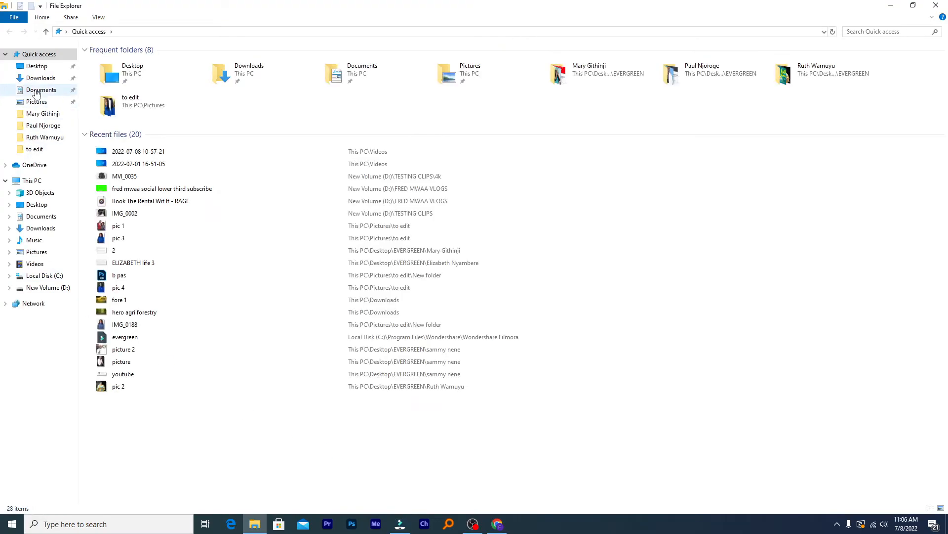
{"action": "left_click", "coordinate": [44, 67]}
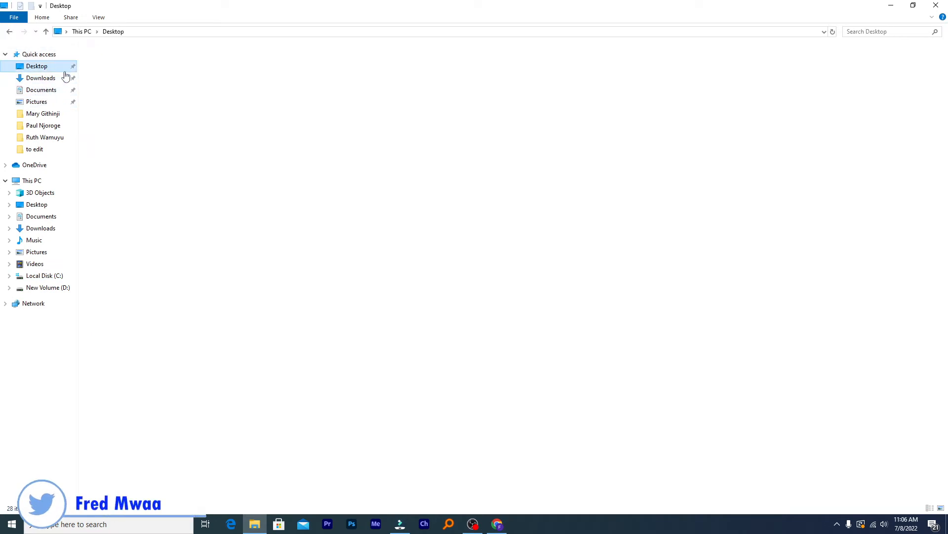
{"action": "left_click", "coordinate": [114, 81]}
{"action": "double_click", "coordinate": [113, 73]}
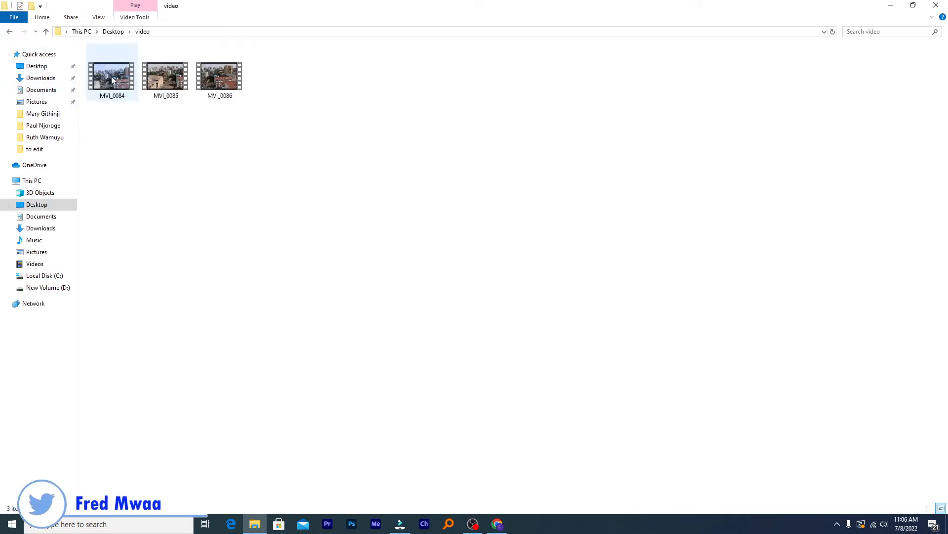
{"action": "left_click_drag", "start_coordinate": [98, 168], "coordinate": [257, 47]}
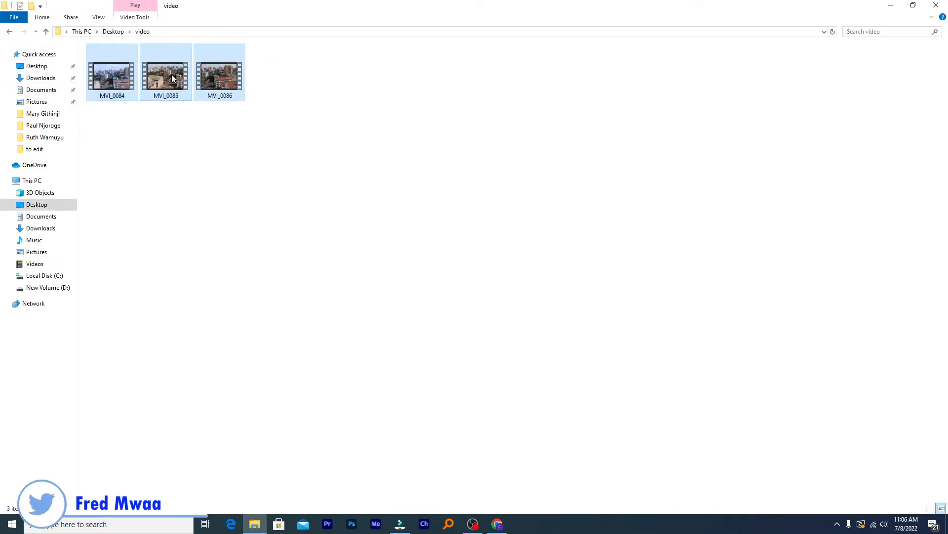
{"action": "left_click_drag", "start_coordinate": [171, 74], "coordinate": [257, 237]}
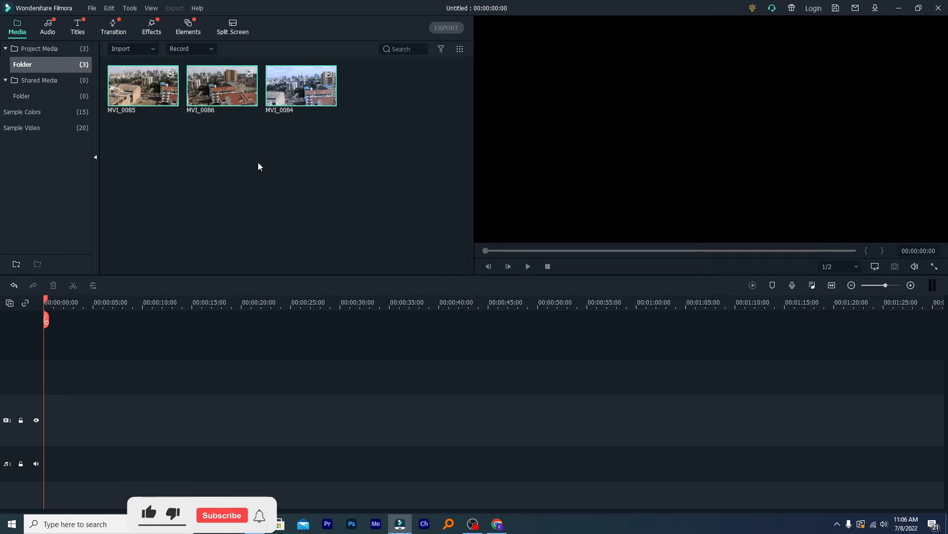
{"action": "left_click", "coordinate": [239, 165]}
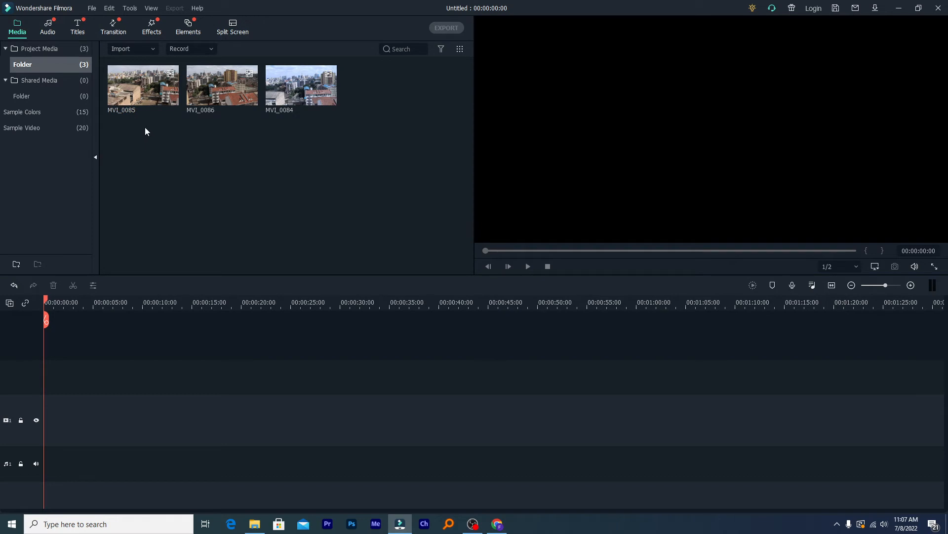
- Preview the clip MVI_0085, and play MVI_0086, jumping ahead to about 00:00:04:48
{"action": "double_click", "coordinate": [128, 99]}
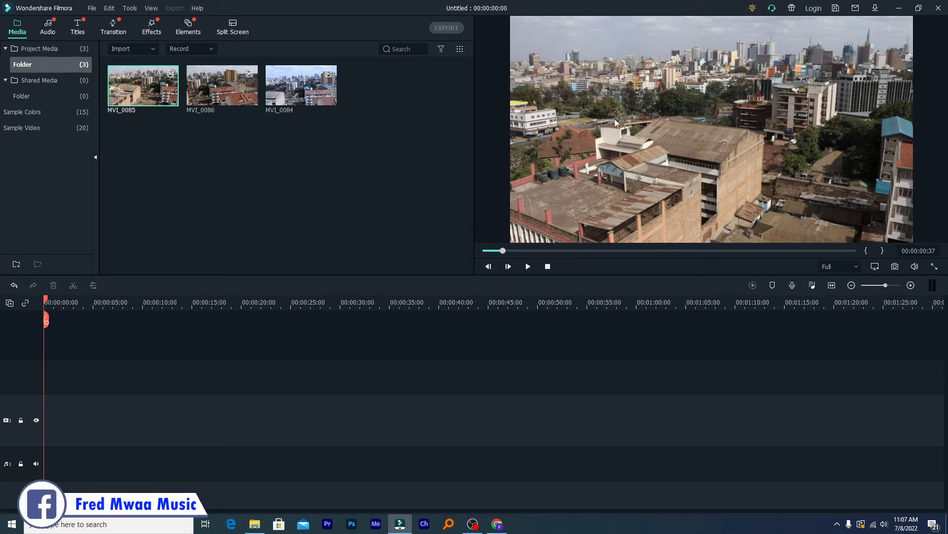
{"action": "key", "text": "space"}
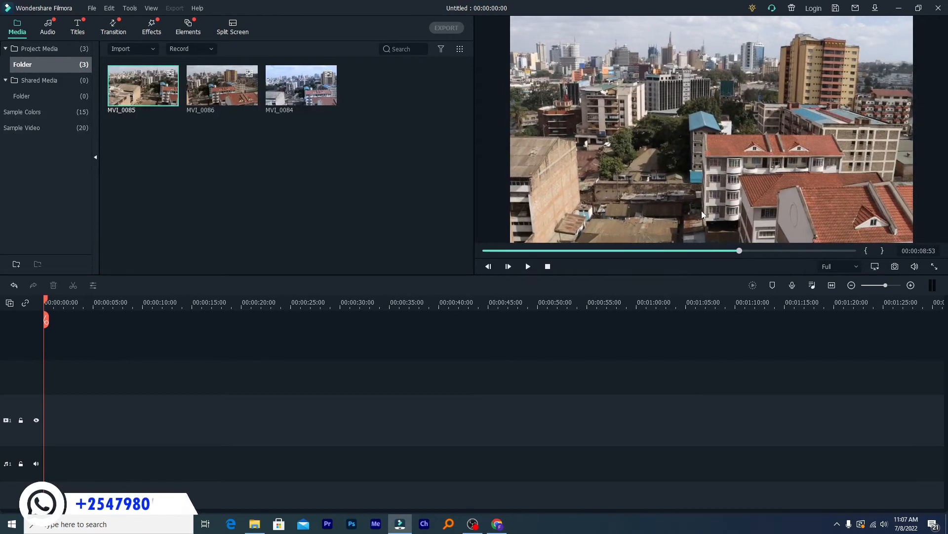
{"action": "left_click", "coordinate": [213, 89]}
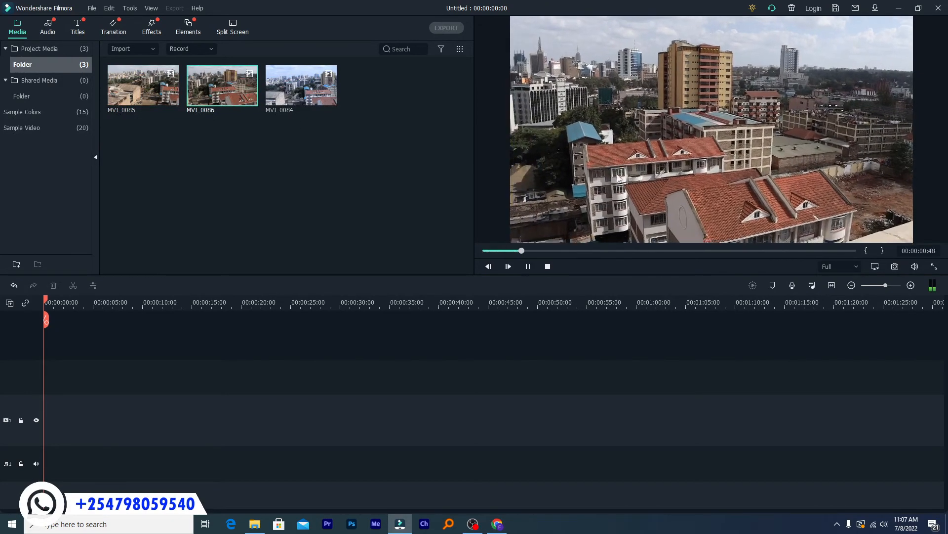
{"action": "left_click", "coordinate": [703, 251]}
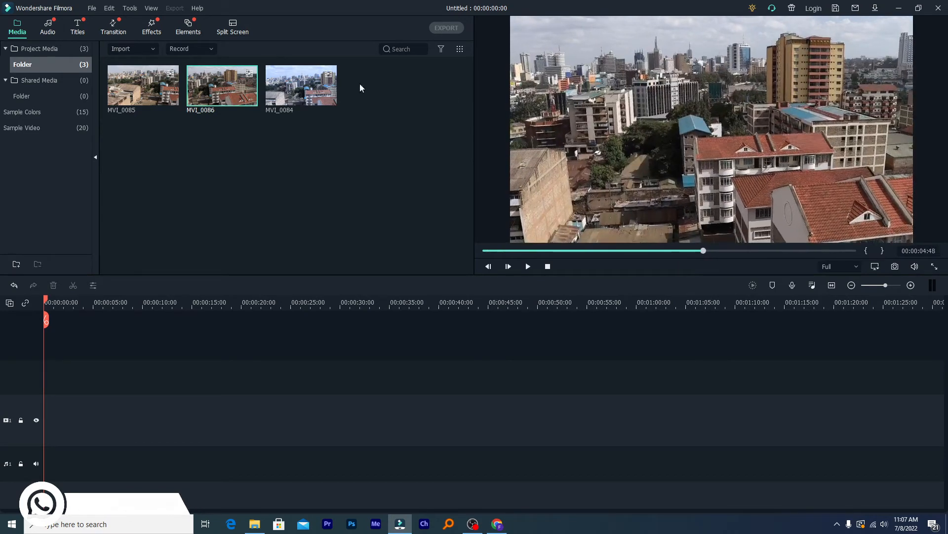
- Preview MVI_0084, place MVI_0085 at the start of the timeline and match the project to the media's 1920 x 1080 60fps
{"action": "left_click", "coordinate": [289, 85]}
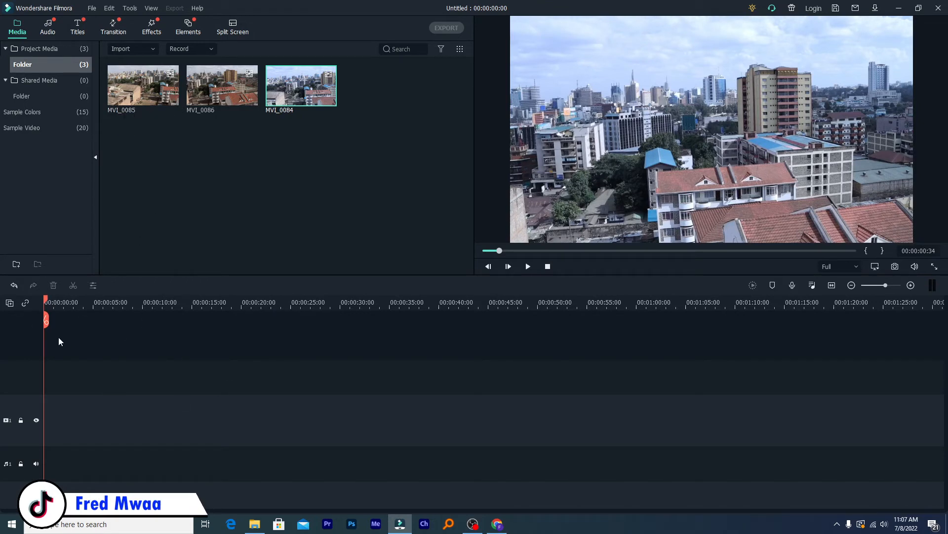
{"action": "left_click_drag", "start_coordinate": [46, 301], "coordinate": [43, 102]}
{"action": "left_click_drag", "start_coordinate": [114, 88], "coordinate": [10, 371]}
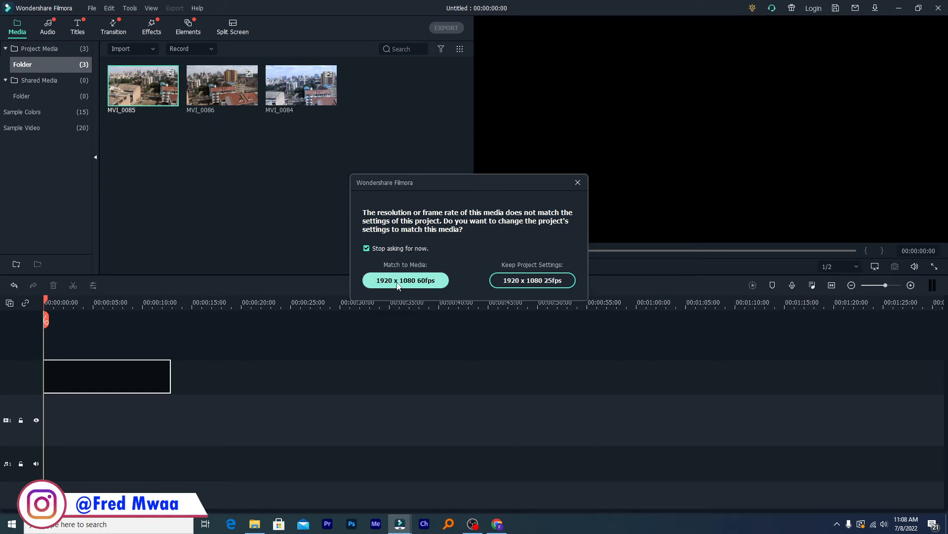
{"action": "left_click", "coordinate": [427, 286]}
- Append MVI_0086 and MVI_0084 after MVI_0085 on the same timeline track
{"action": "left_click_drag", "start_coordinate": [222, 83], "coordinate": [352, 377]}
{"action": "left_click", "coordinate": [292, 103]}
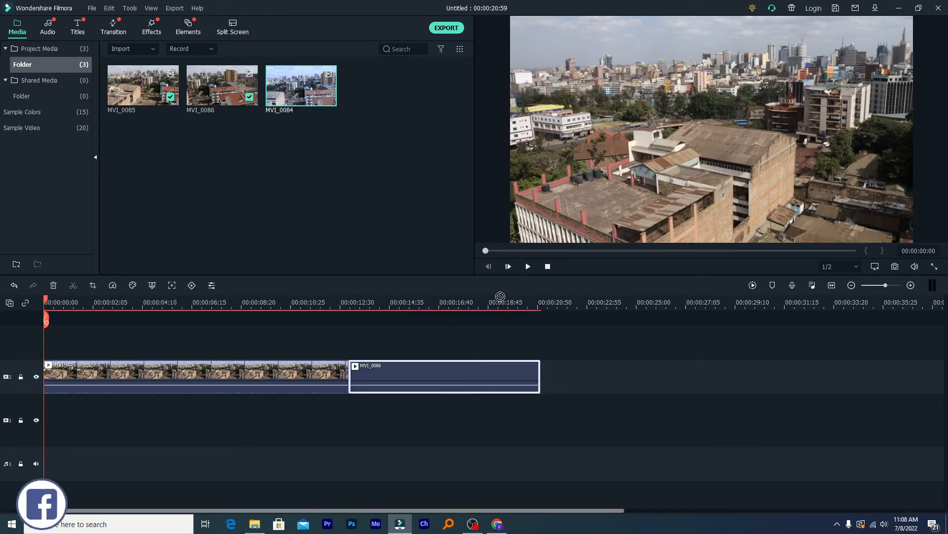
{"action": "left_click_drag", "start_coordinate": [500, 297], "coordinate": [551, 375]}
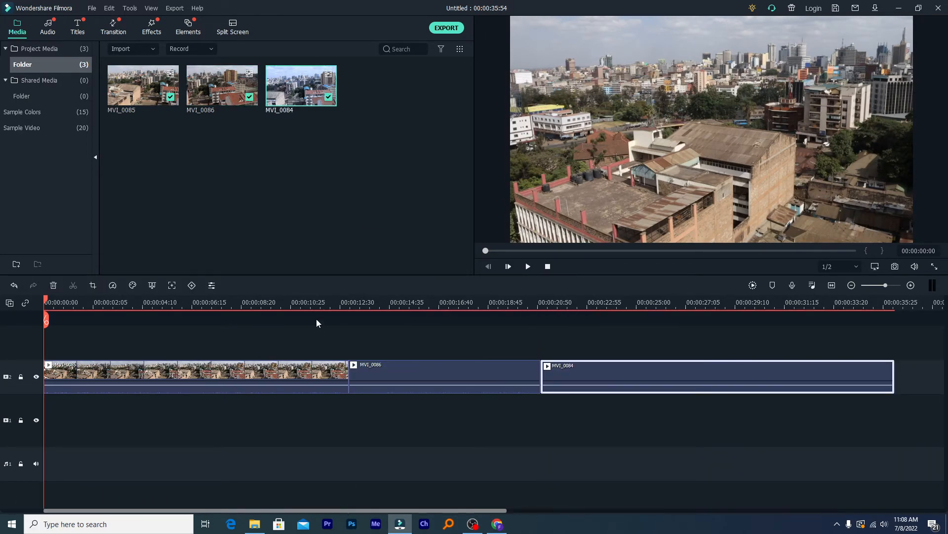
- Play the timeline and check different moments across the three video clips
{"action": "key", "text": "space"}
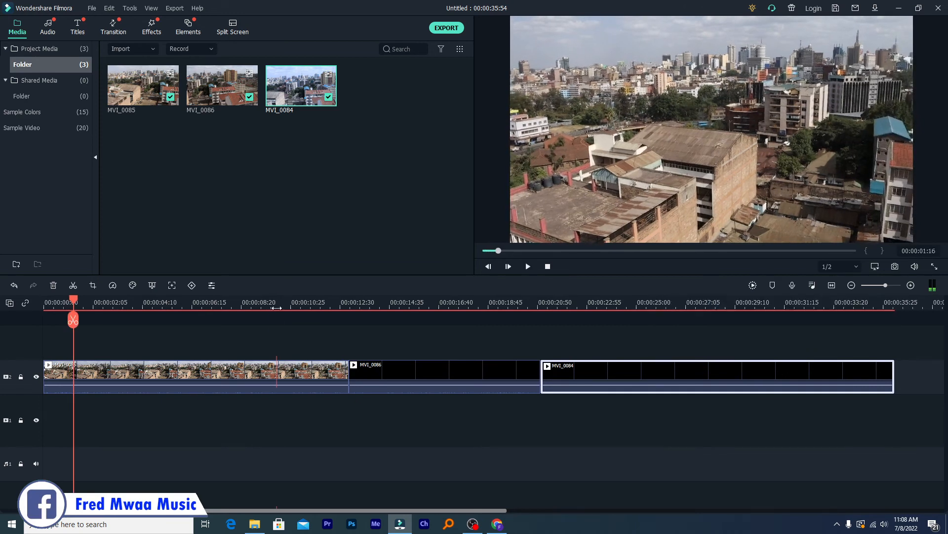
{"action": "left_click", "coordinate": [275, 308]}
{"action": "left_click", "coordinate": [411, 310]}
{"action": "left_click", "coordinate": [618, 309]}
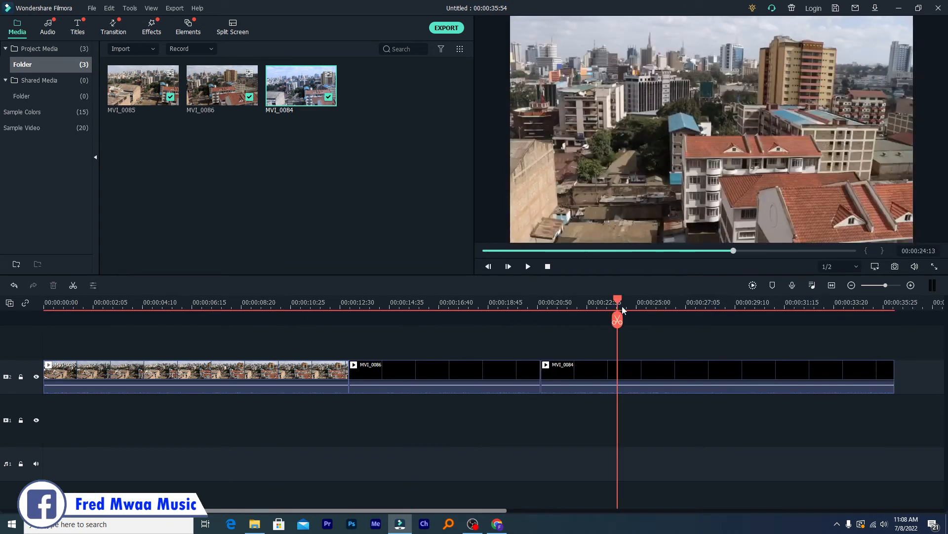
{"action": "left_click", "coordinate": [702, 309]}
{"action": "left_click", "coordinate": [223, 309]}
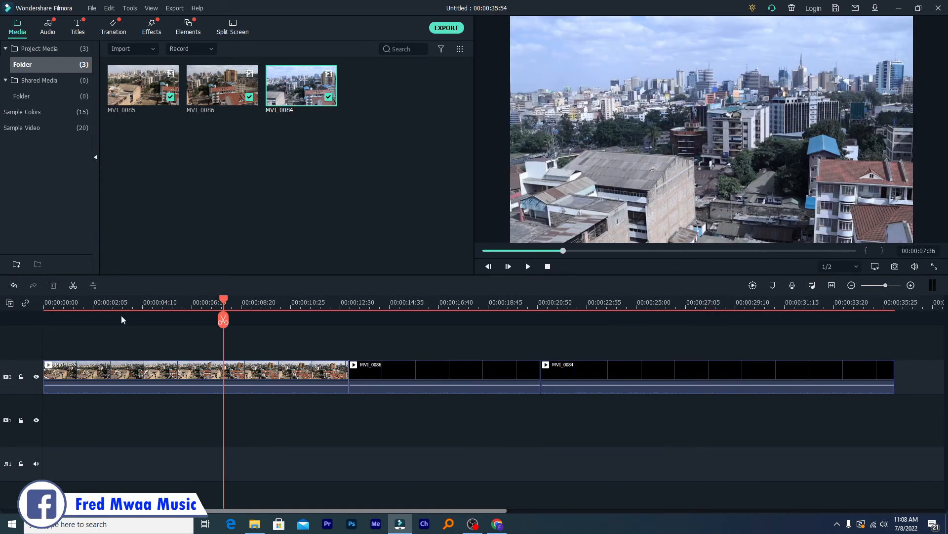
{"action": "left_click", "coordinate": [45, 307]}
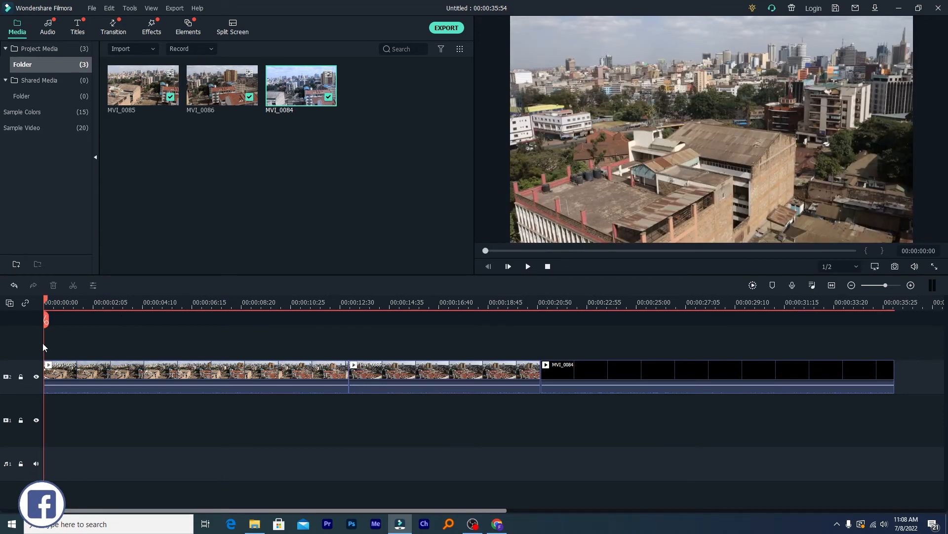
{"action": "left_click", "coordinate": [560, 305]}
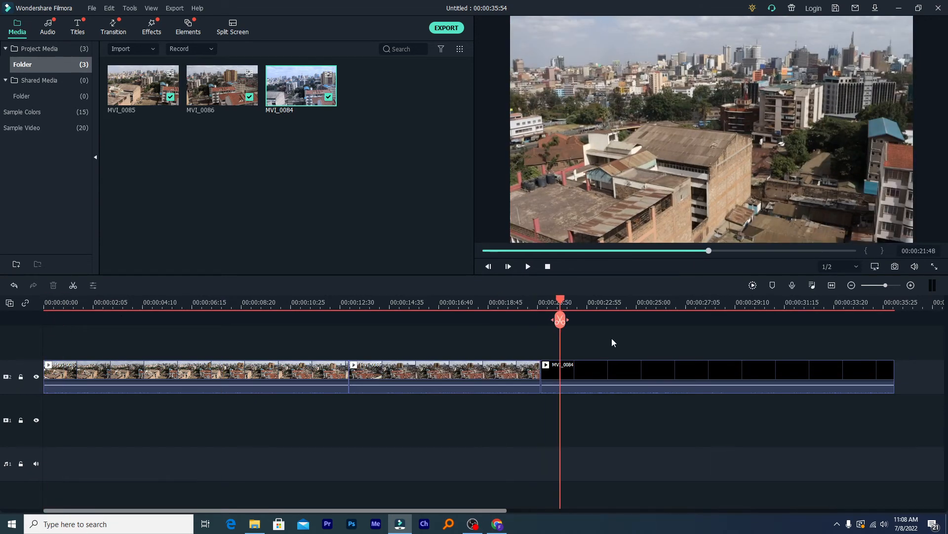
{"action": "left_click", "coordinate": [858, 346]}
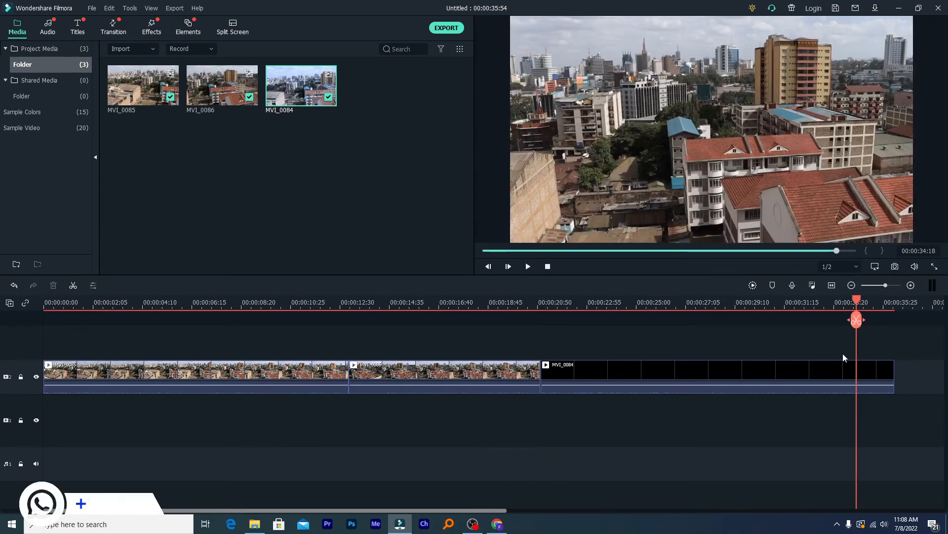
{"action": "left_click_drag", "start_coordinate": [167, 306], "coordinate": [135, 348]}
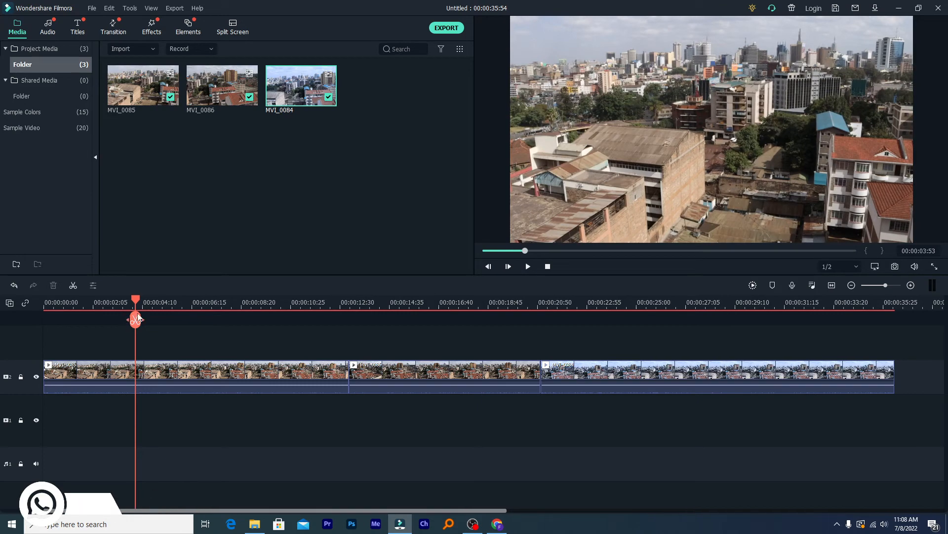
{"action": "left_click_drag", "start_coordinate": [136, 300], "coordinate": [664, 352]}
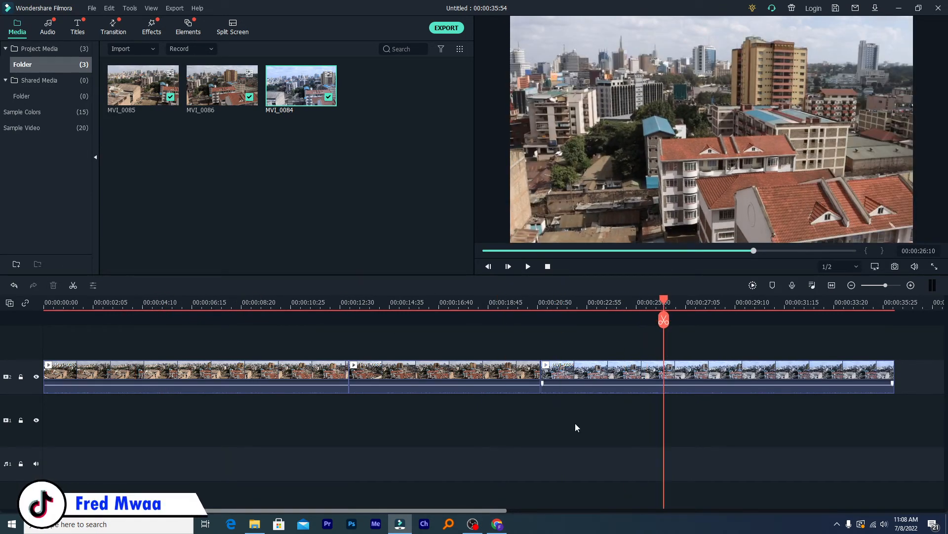
{"action": "left_click", "coordinate": [850, 285]}
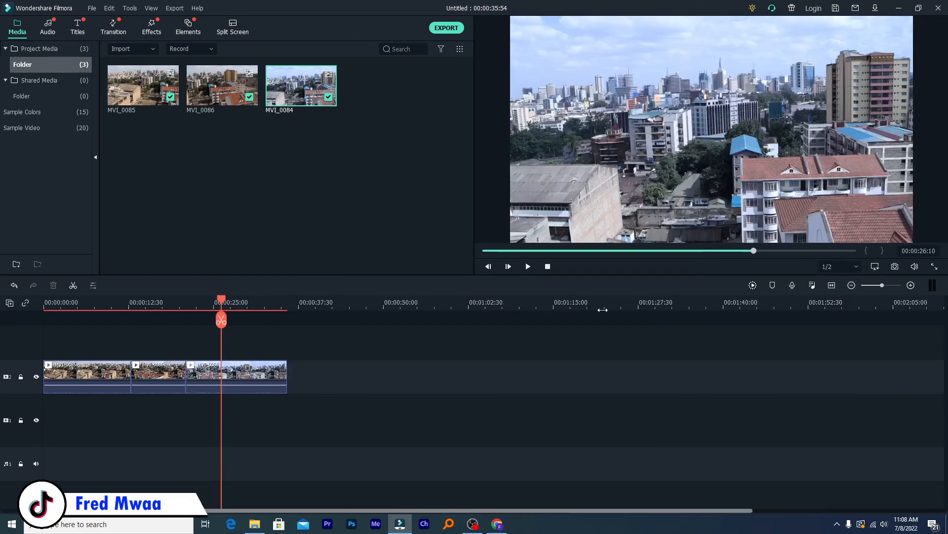
{"action": "left_click", "coordinate": [241, 303]}
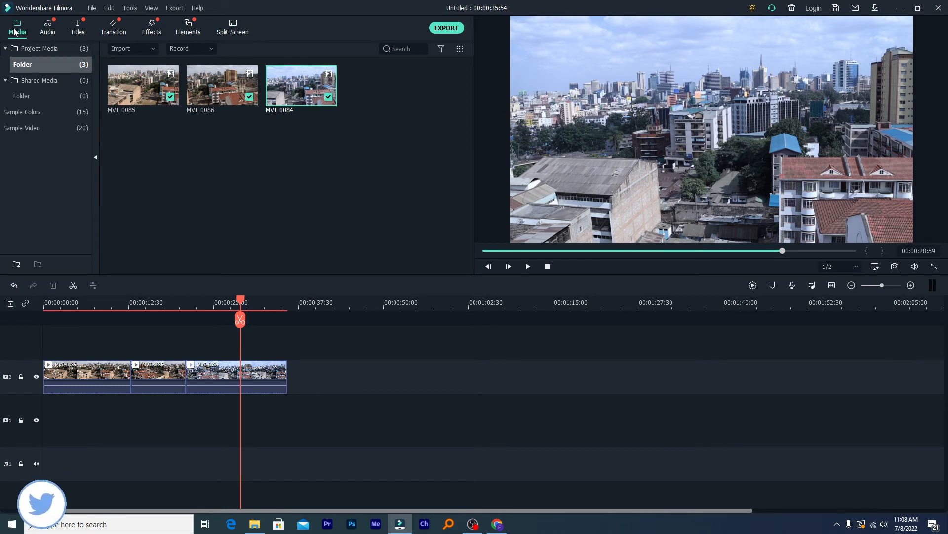
- Add the White sample color after MVI_0084, extend it to end at 00:01:07:30, and preview it
{"action": "left_click", "coordinate": [24, 84]}
{"action": "left_click", "coordinate": [20, 101]}
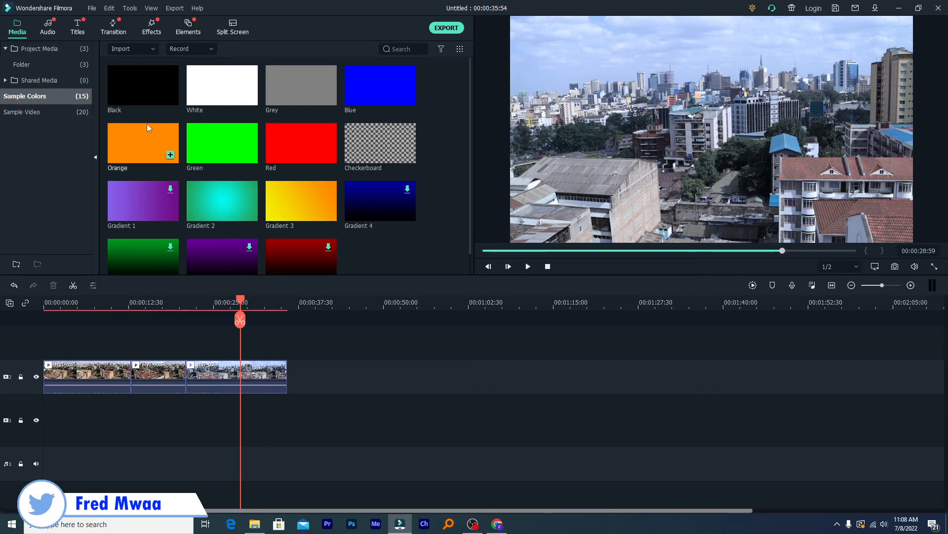
{"action": "left_click_drag", "start_coordinate": [221, 93], "coordinate": [457, 345]}
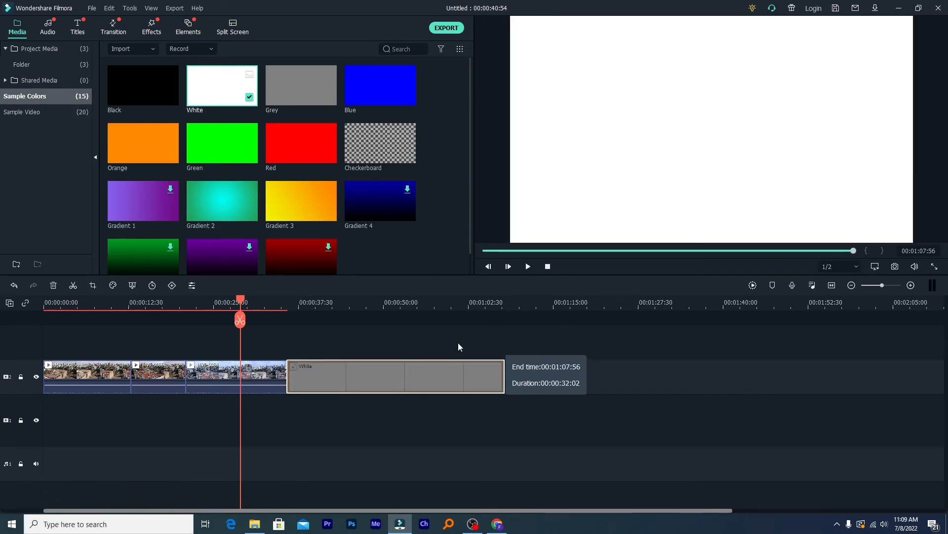
{"action": "left_click", "coordinate": [323, 320]}
{"action": "key", "text": "space"}
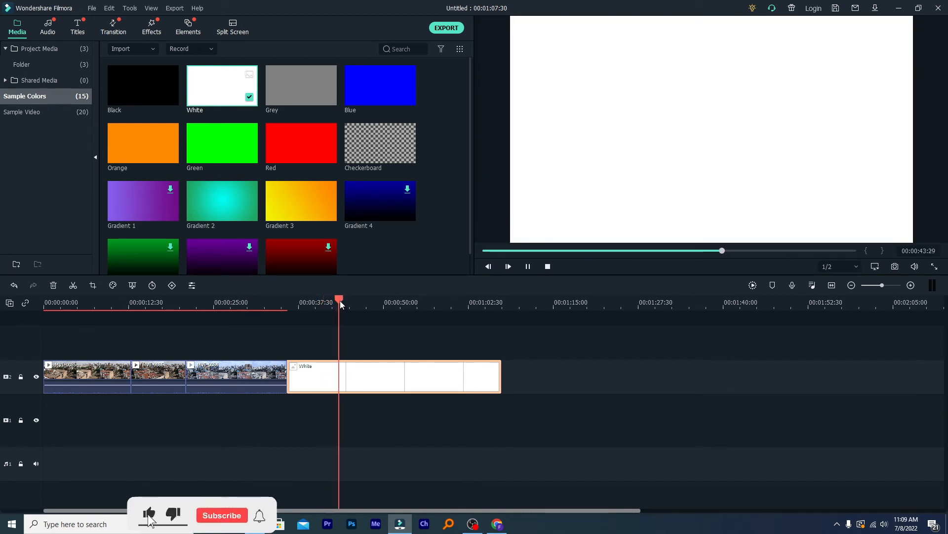
{"action": "left_click_drag", "start_coordinate": [339, 300], "coordinate": [363, 341]}
- Place the Gradient 2 sample color on a track above the White clip at about 00:00:37:30 and preview it
{"action": "left_click_drag", "start_coordinate": [233, 206], "coordinate": [313, 355]}
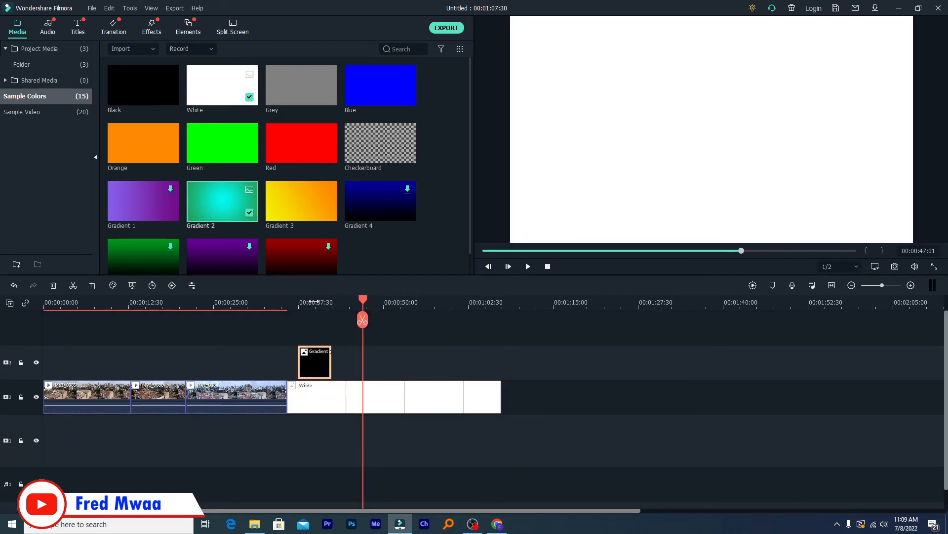
{"action": "left_click", "coordinate": [314, 303]}
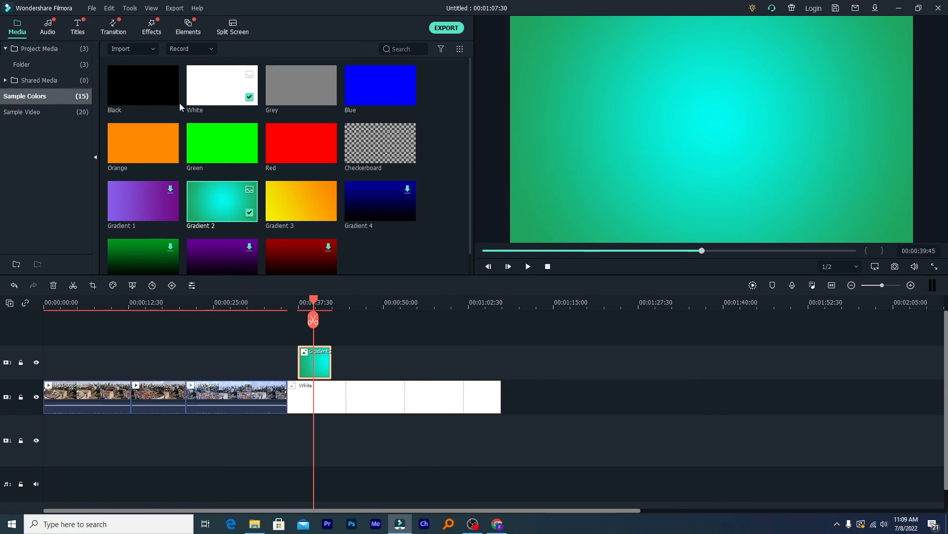
- Look over the audio library, then apply the Erase transition between MVI_0084 and the White clip and play it
{"action": "left_click", "coordinate": [48, 32]}
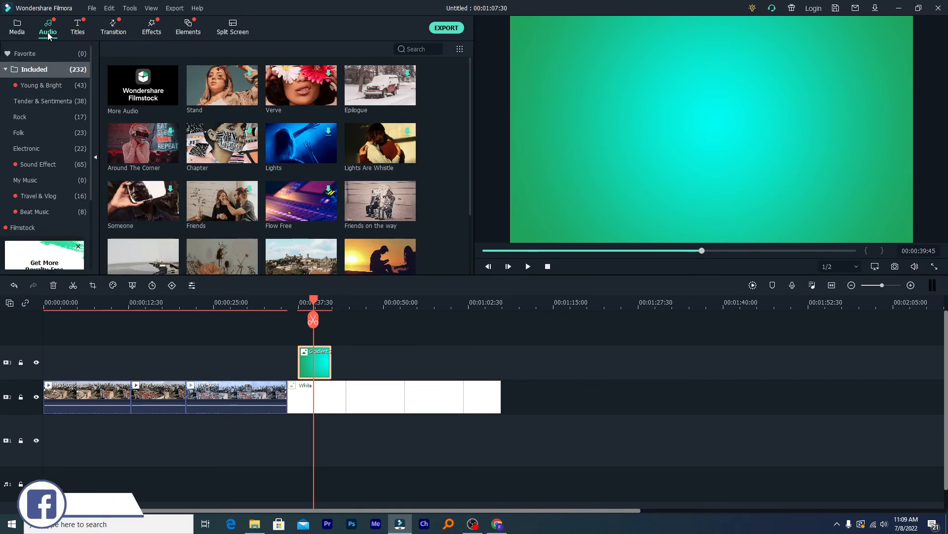
{"action": "left_click", "coordinate": [78, 31]}
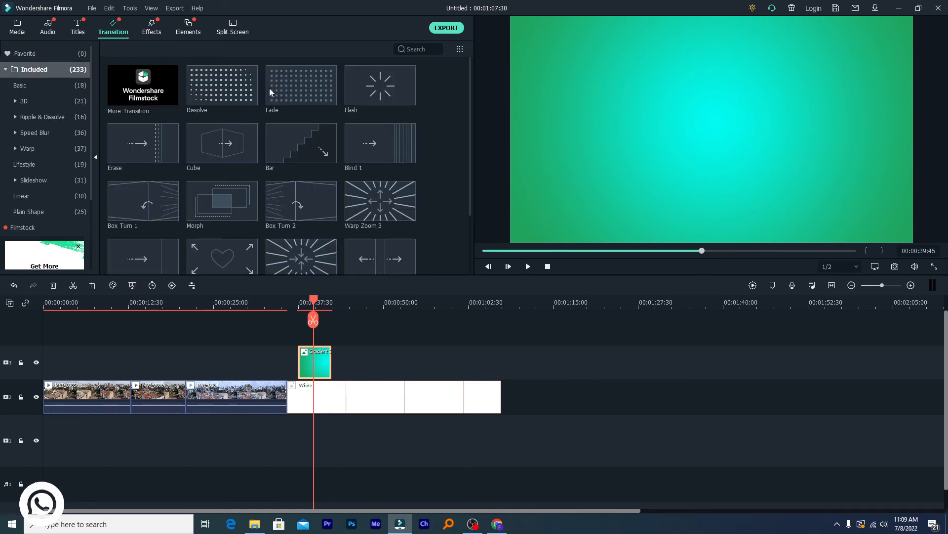
{"action": "left_click_drag", "start_coordinate": [145, 149], "coordinate": [285, 403]}
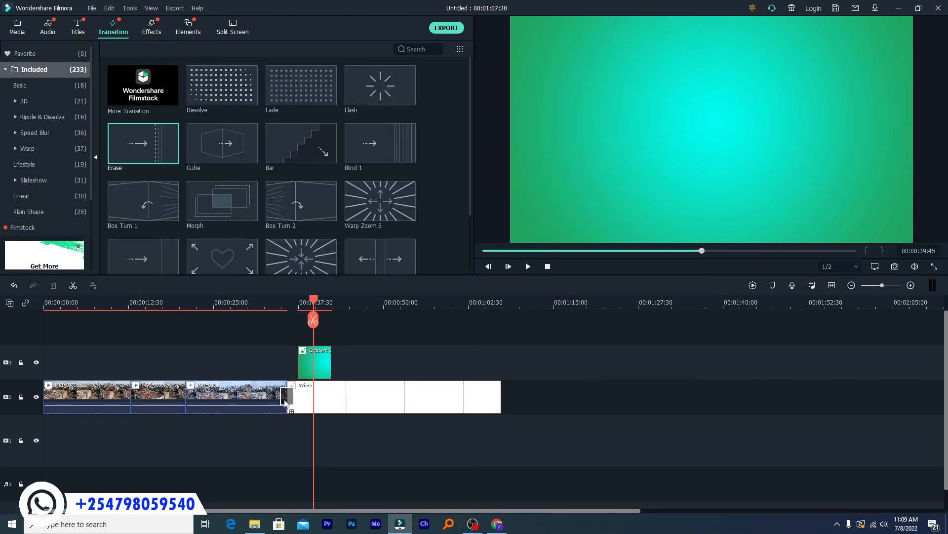
{"action": "left_click", "coordinate": [276, 302]}
{"action": "key", "text": "space"}
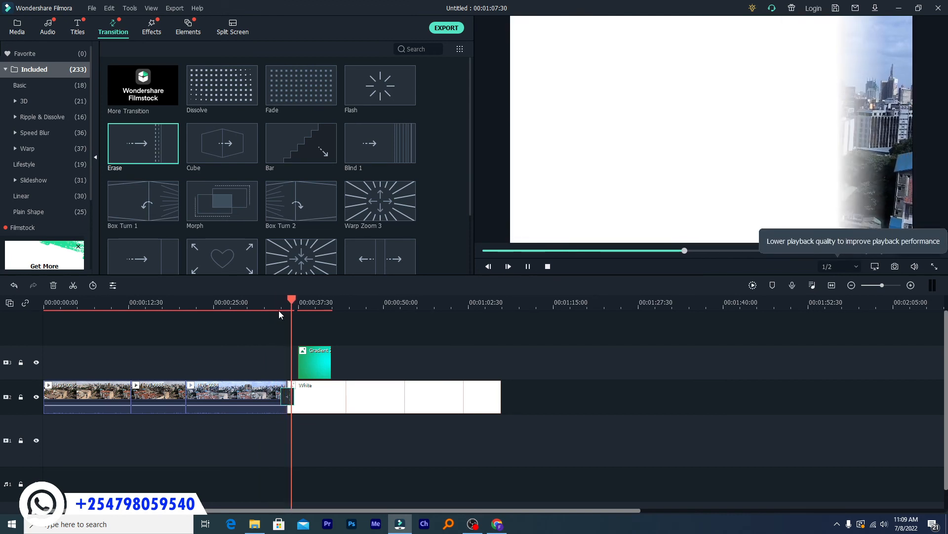
- Apply the Cube transition to the start of the Gradient 2 clip and play it
{"action": "left_click_drag", "start_coordinate": [220, 148], "coordinate": [304, 352]}
{"action": "left_click", "coordinate": [294, 306]}
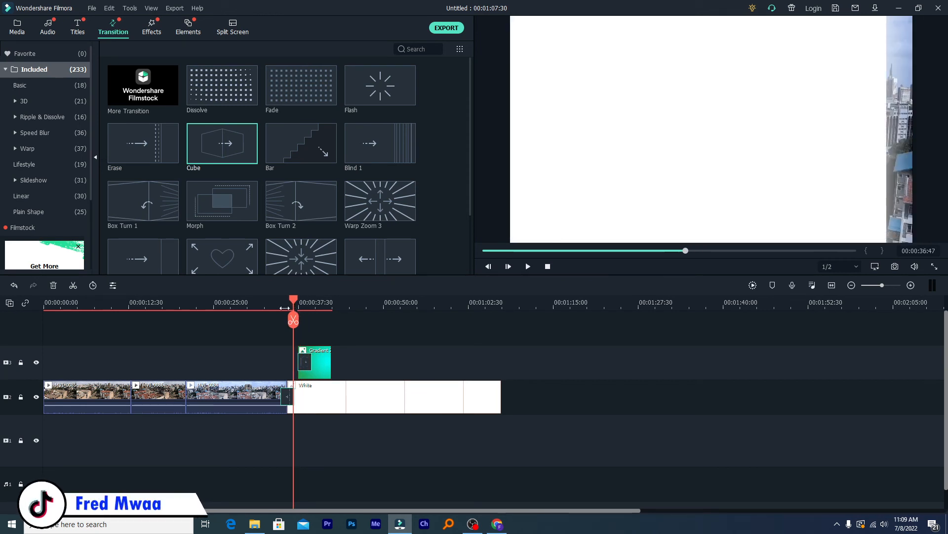
{"action": "key", "text": "space"}
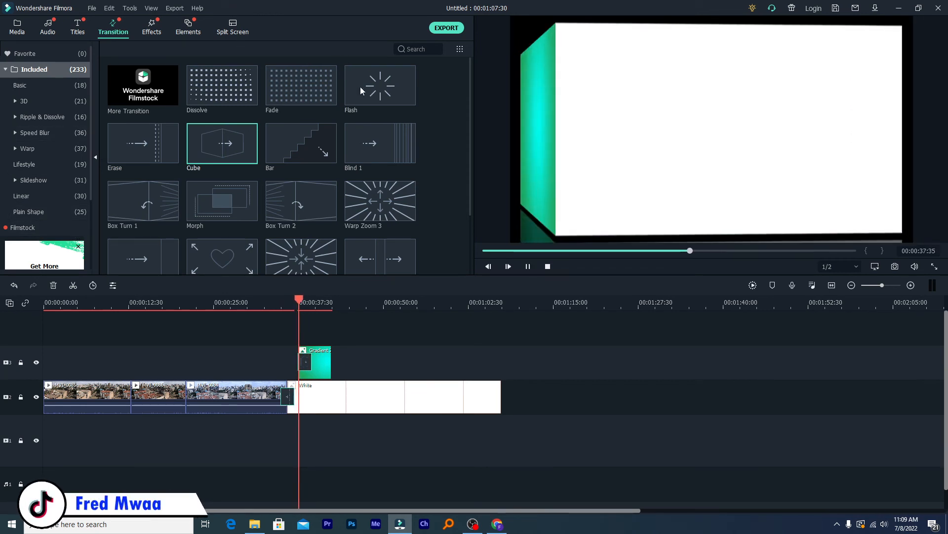
- Download the effects Anime 01, Anime 02, Anime 03, Anime 04 and Movie 1
{"action": "left_click", "coordinate": [152, 30]}
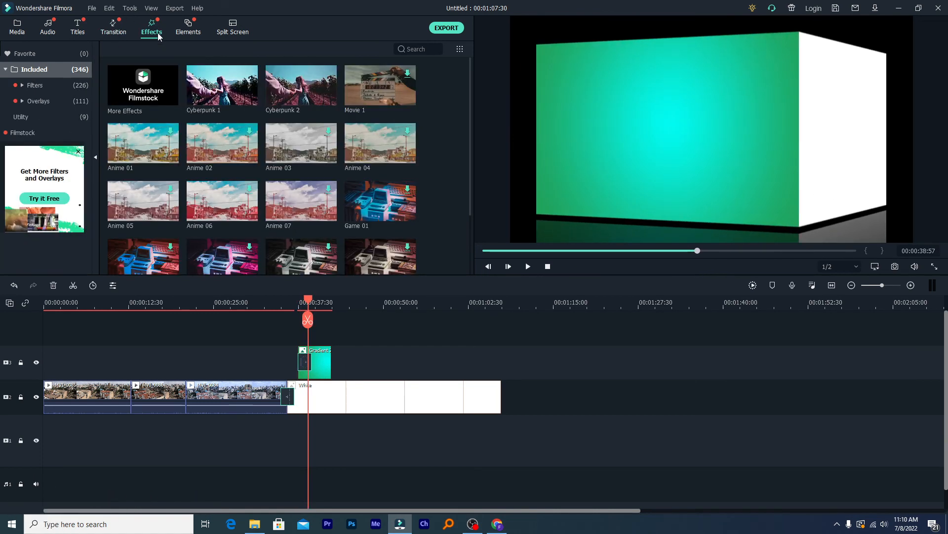
{"action": "left_click", "coordinate": [139, 133]}
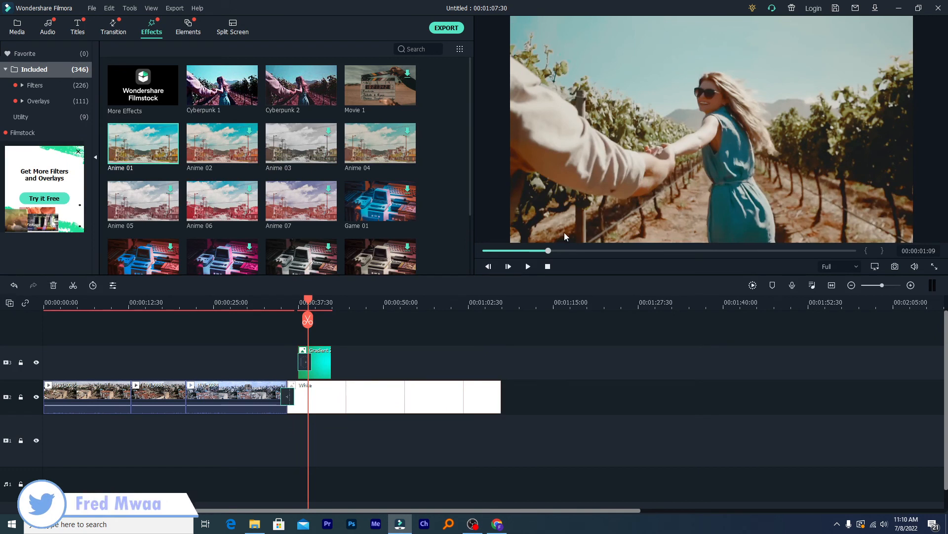
{"action": "left_click", "coordinate": [218, 133]}
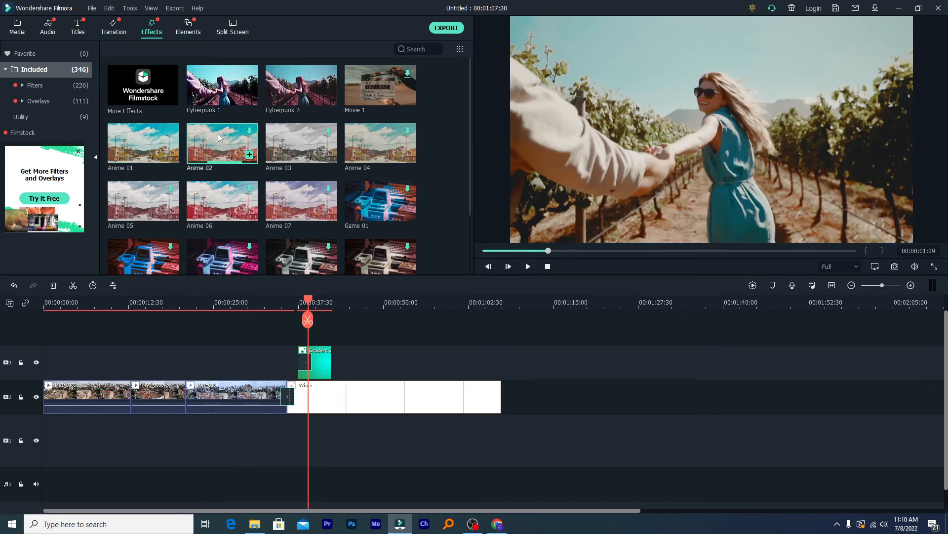
{"action": "left_click", "coordinate": [309, 142]}
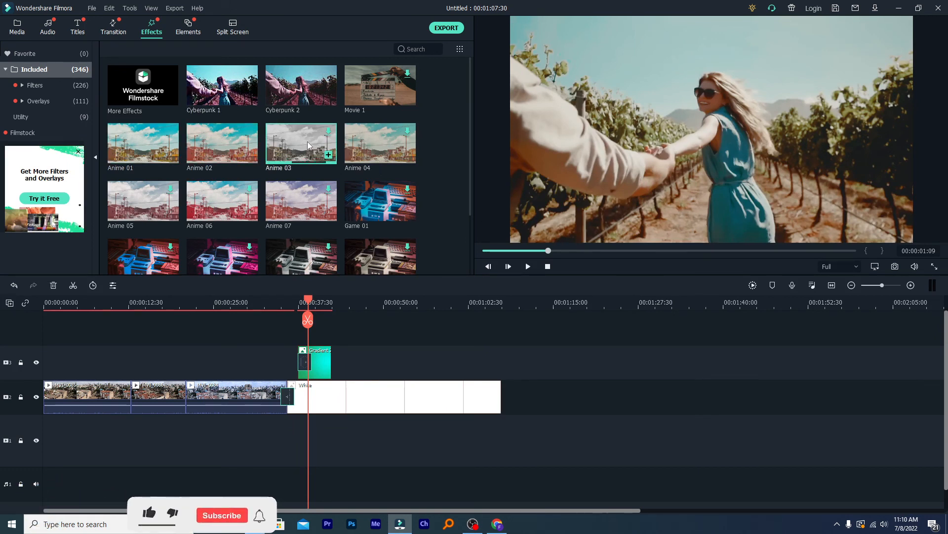
{"action": "left_click", "coordinate": [371, 144]}
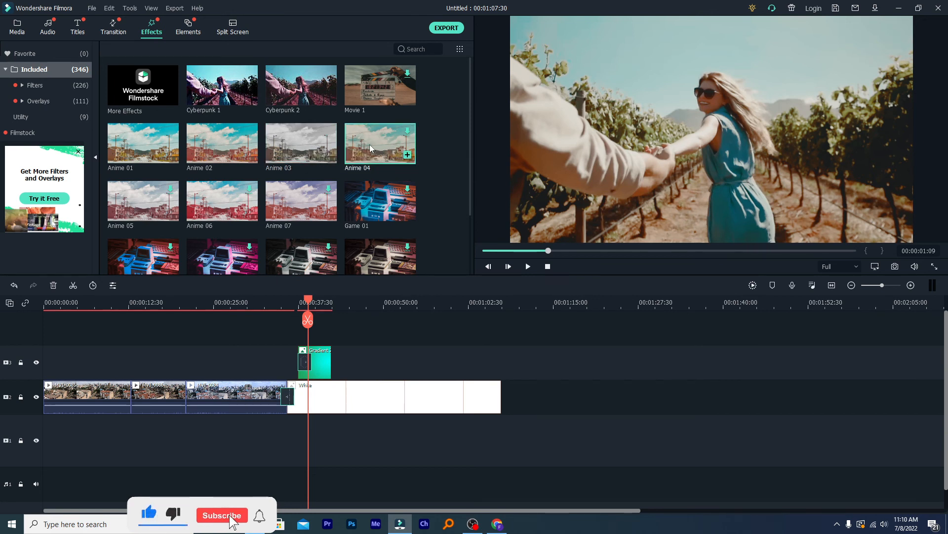
{"action": "left_click", "coordinate": [346, 88]}
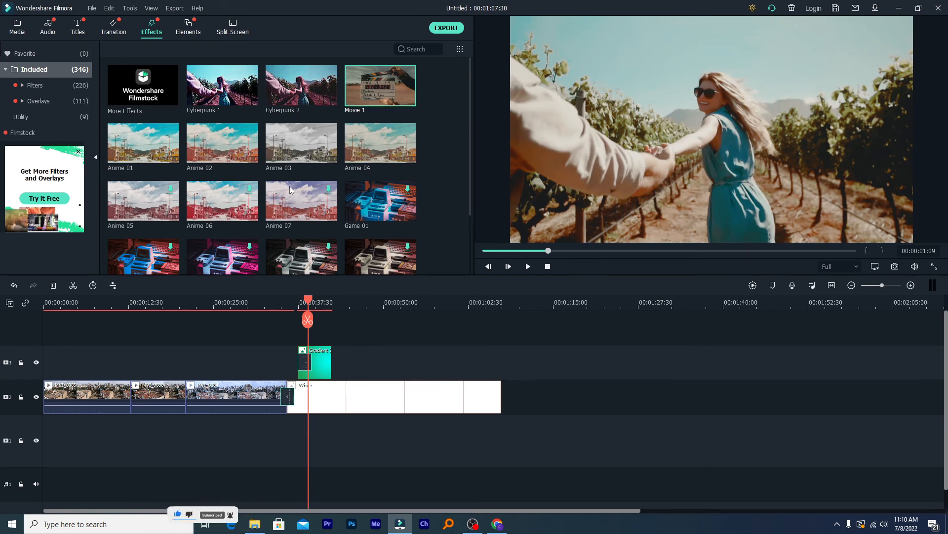
- Apply the Anime 01 effect to the MVI_0086 clip on the timeline and play the result
{"action": "left_click", "coordinate": [146, 149]}
{"action": "left_click_drag", "start_coordinate": [144, 149], "coordinate": [142, 386]}
{"action": "left_click", "coordinate": [151, 306]}
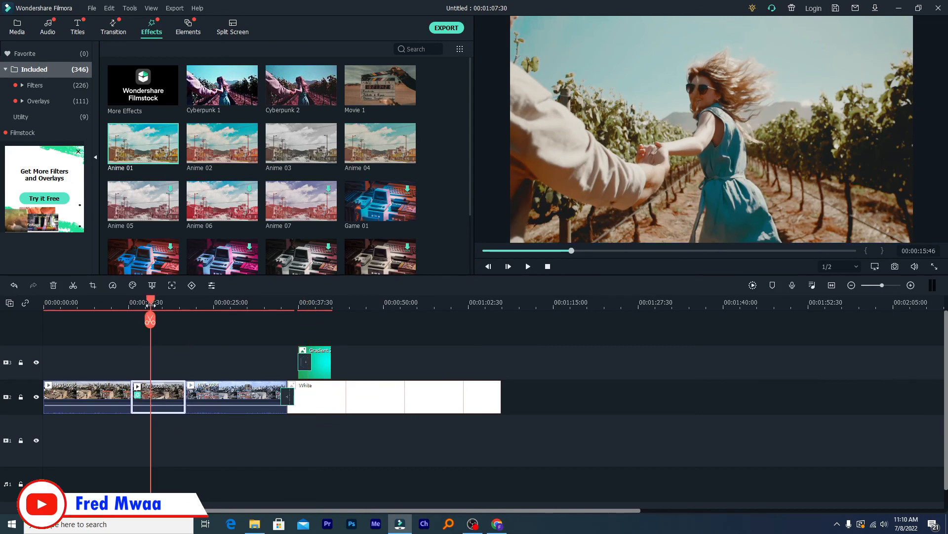
{"action": "key", "text": "space"}
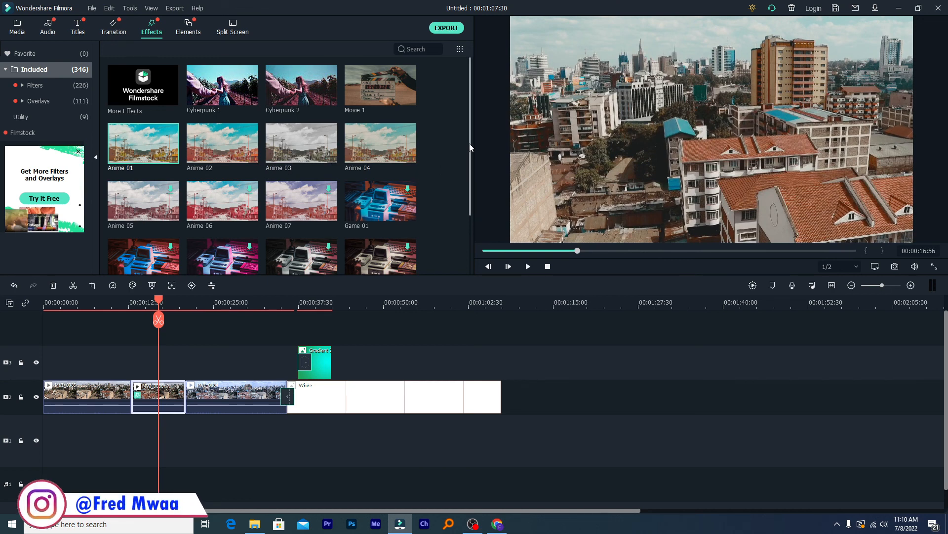
- Browse the remaining effects, and download the elements Flame Wipe 2 and Boom!
{"action": "left_click_drag", "start_coordinate": [470, 148], "coordinate": [448, 81]}
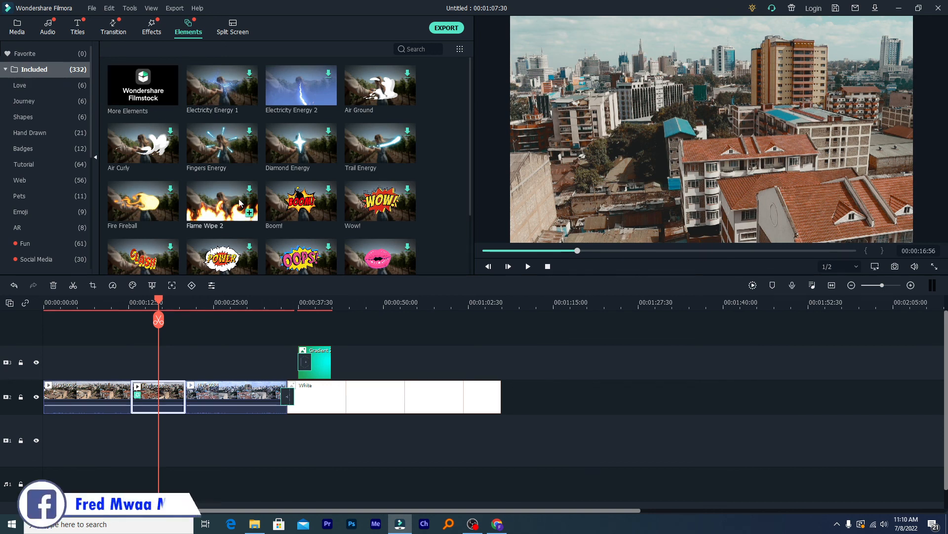
{"action": "left_click", "coordinate": [240, 203]}
{"action": "left_click", "coordinate": [292, 211]}
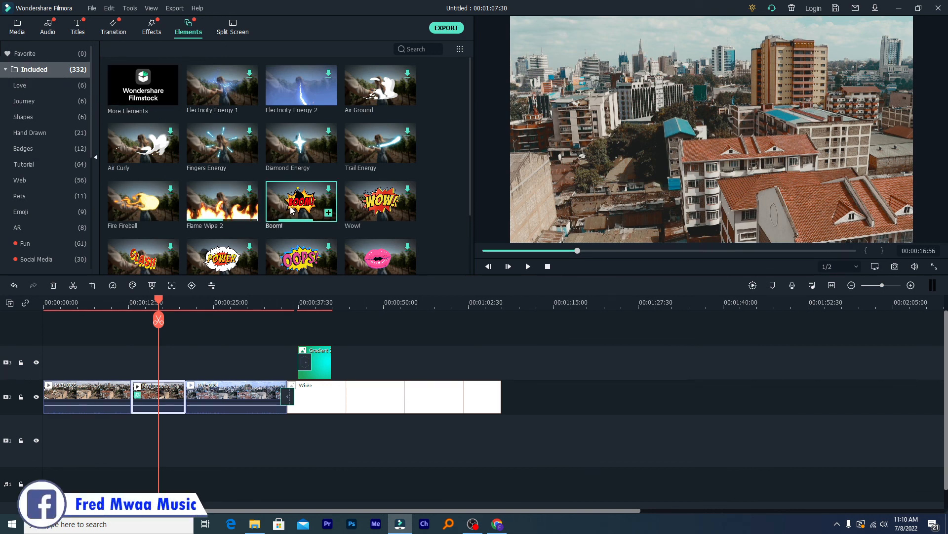